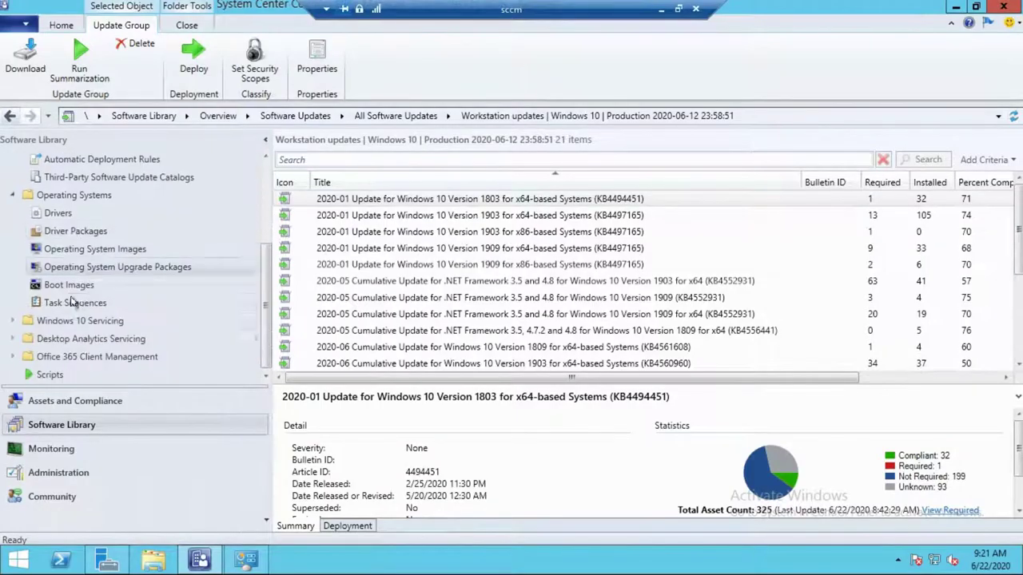
- Start creating a new custom task sequence in the Task Sequences node under Operating Systems
{"action": "left_click", "coordinate": [79, 303]}
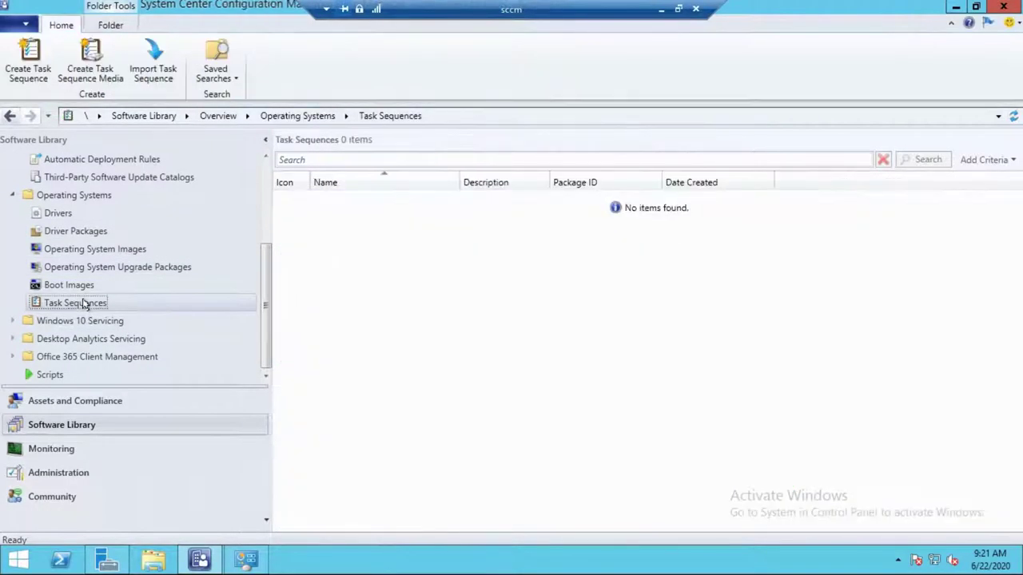
{"action": "right_click", "coordinate": [83, 305]}
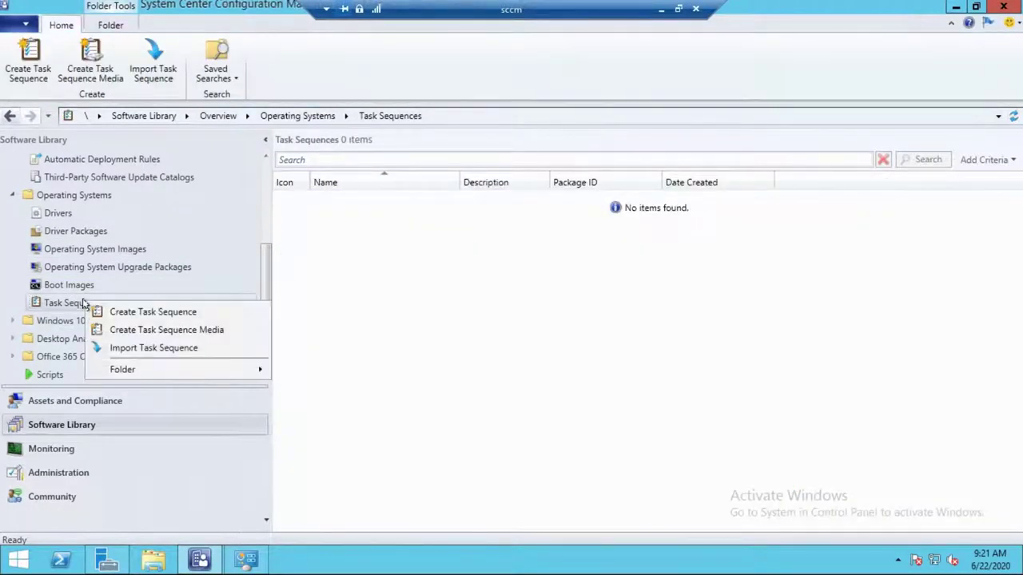
{"action": "left_click", "coordinate": [136, 312]}
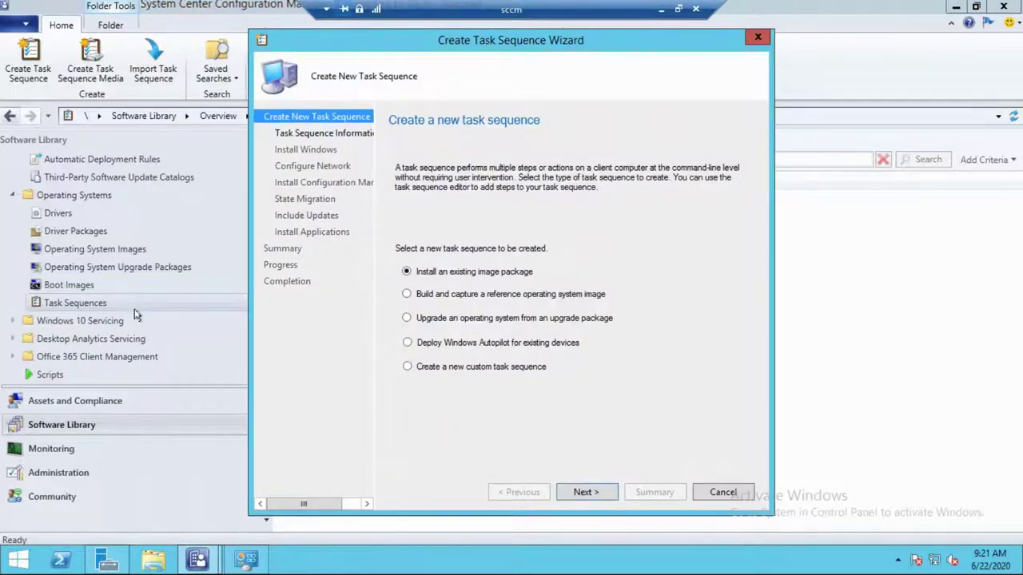
{"action": "left_click", "coordinate": [407, 367]}
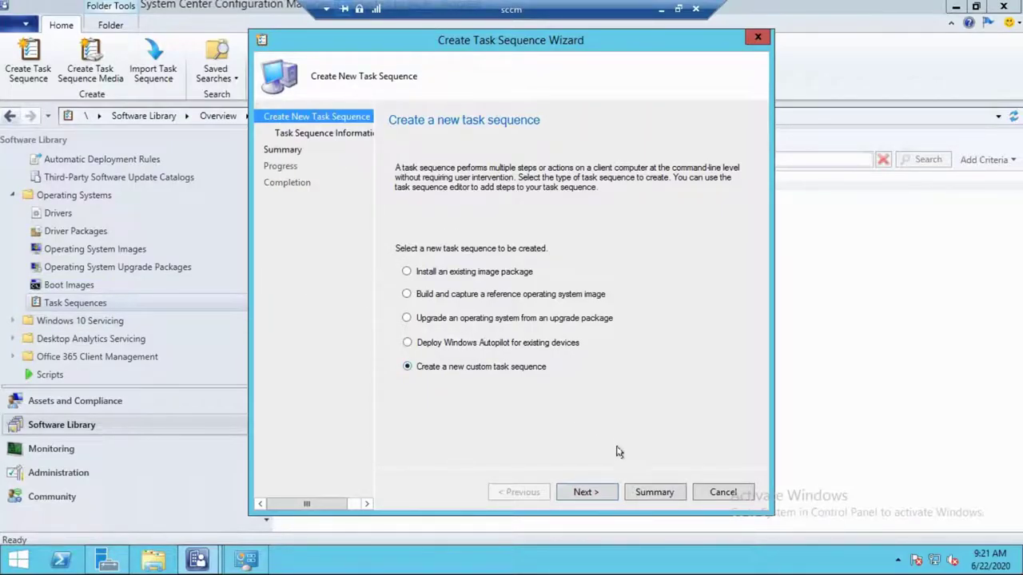
{"action": "left_click", "coordinate": [611, 491]}
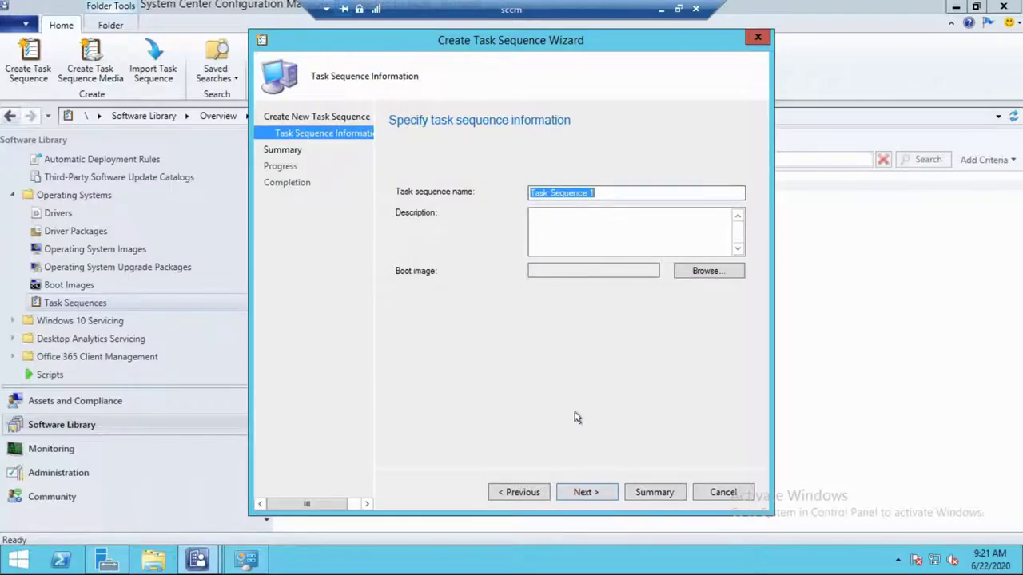
- Name the task sequence "Uninstall KB4560960" and reuse the same text as its description
{"action": "type", "text": "Unin"}
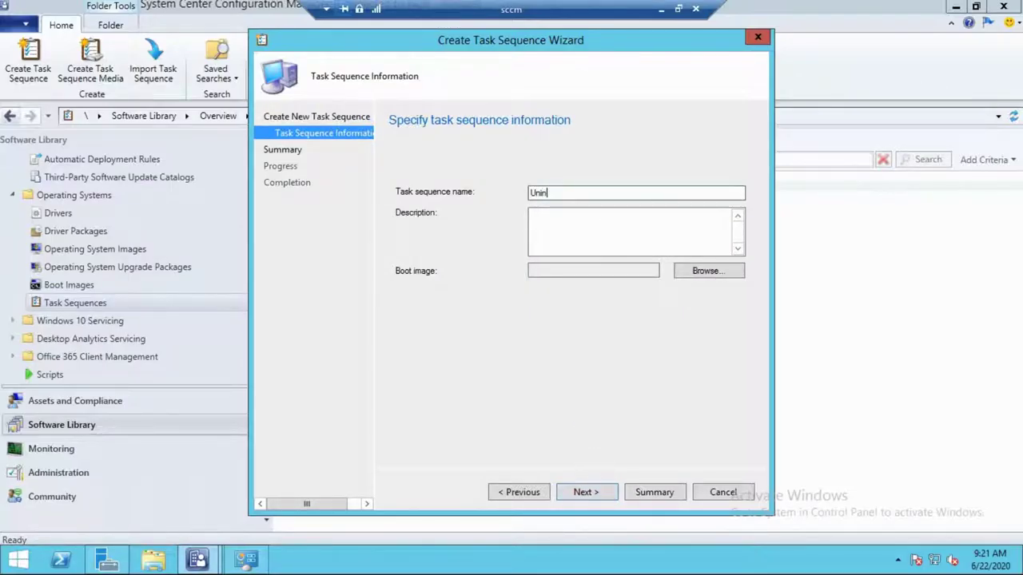
{"action": "type", "text": "stall KB"}
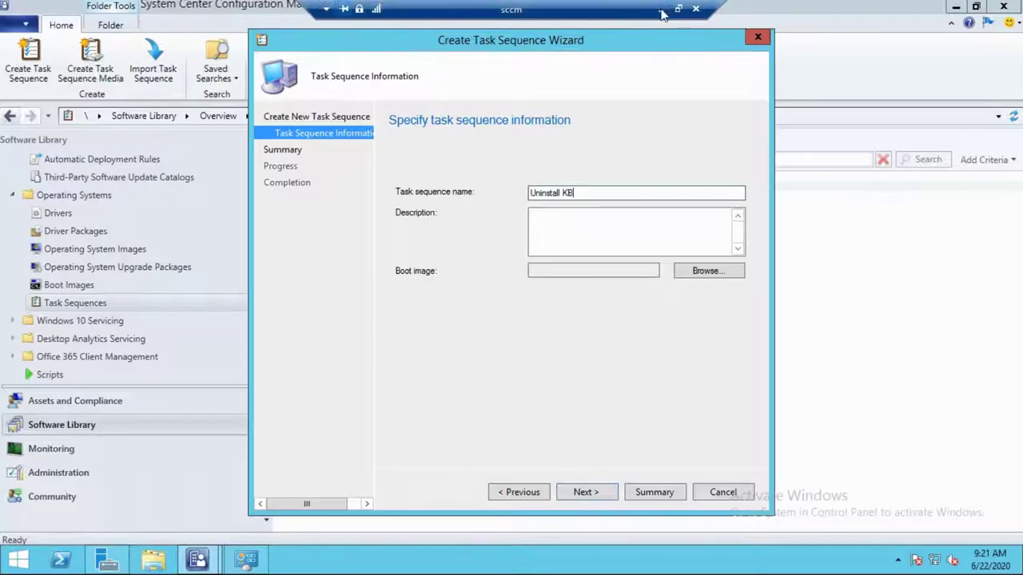
{"action": "type", "text": "4560960"}
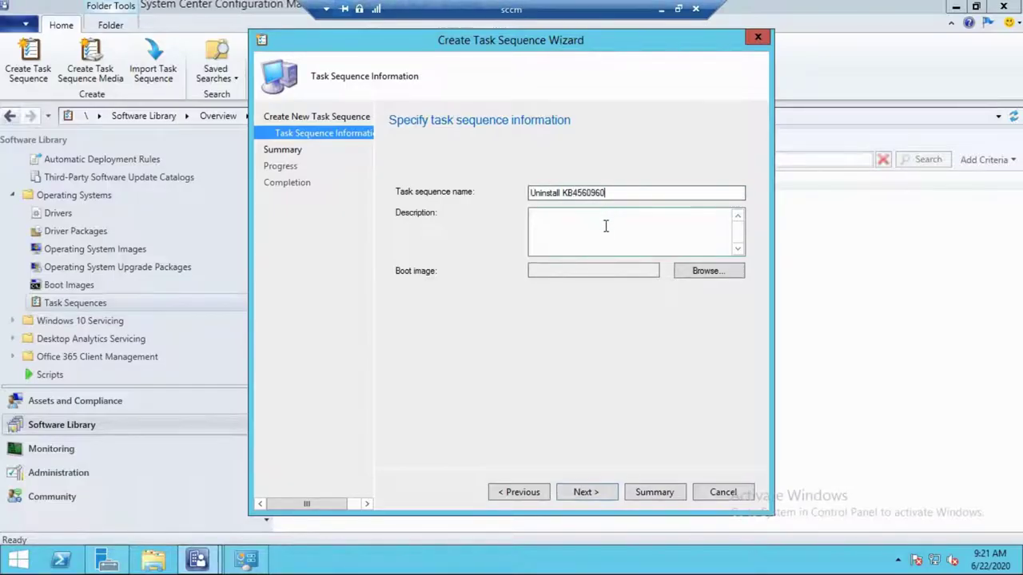
{"action": "left_click", "coordinate": [574, 194]}
{"action": "key", "text": "BackSpace"}
{"action": "left_click_drag", "start_coordinate": [648, 198], "coordinate": [498, 199]}
{"action": "key", "text": "ctrl+c"}
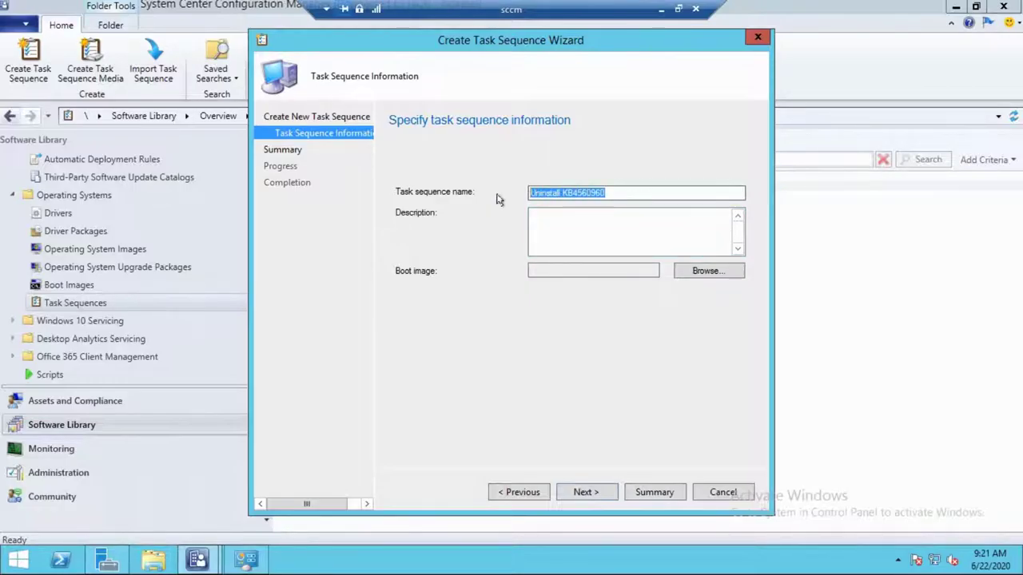
{"action": "left_click", "coordinate": [545, 217]}
{"action": "key", "text": "ctrl+v"}
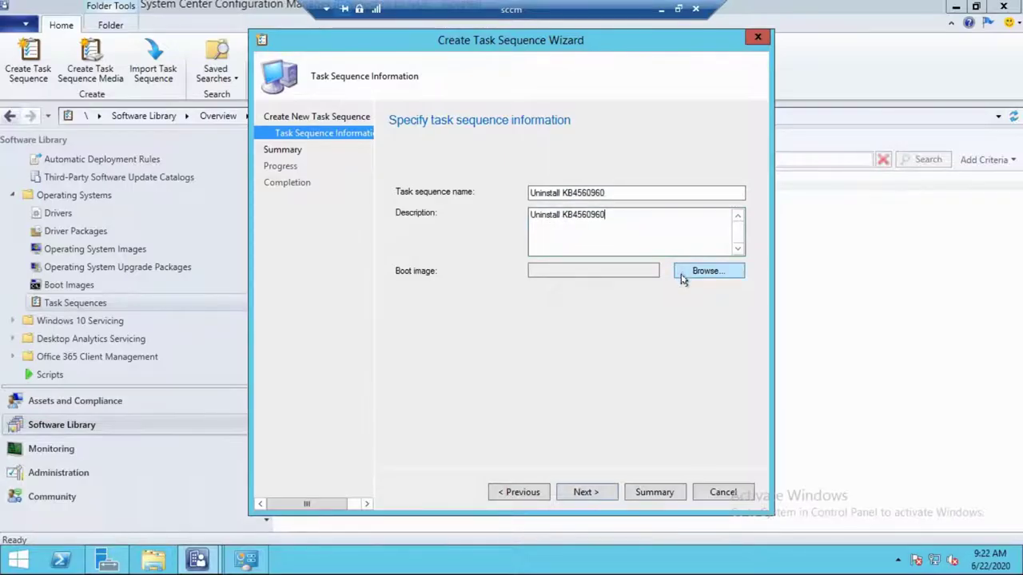
- Leave the boot image empty and complete the wizard to create the task sequence
{"action": "left_click", "coordinate": [652, 271]}
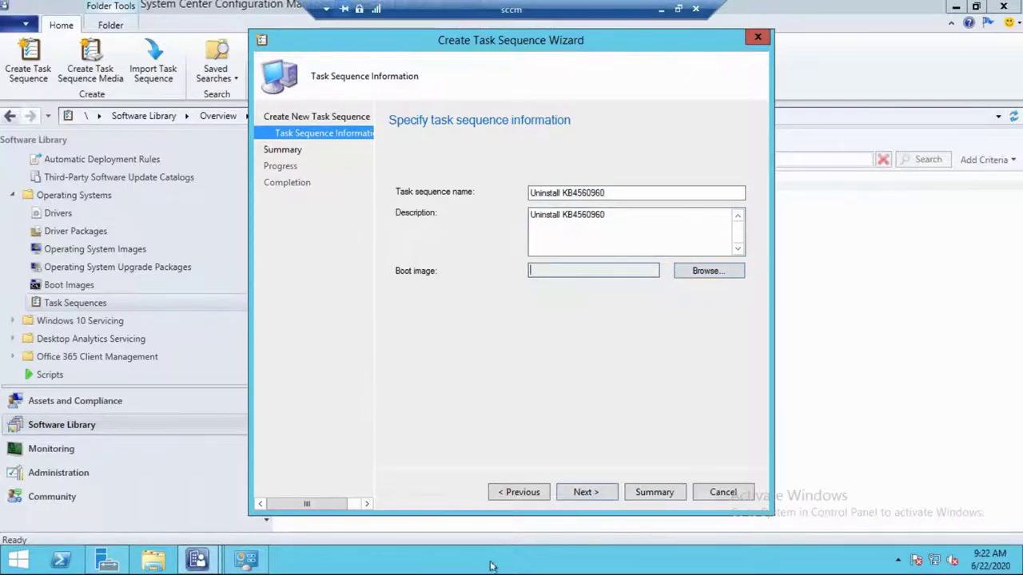
{"action": "left_click", "coordinate": [584, 493]}
{"action": "left_click", "coordinate": [599, 492]}
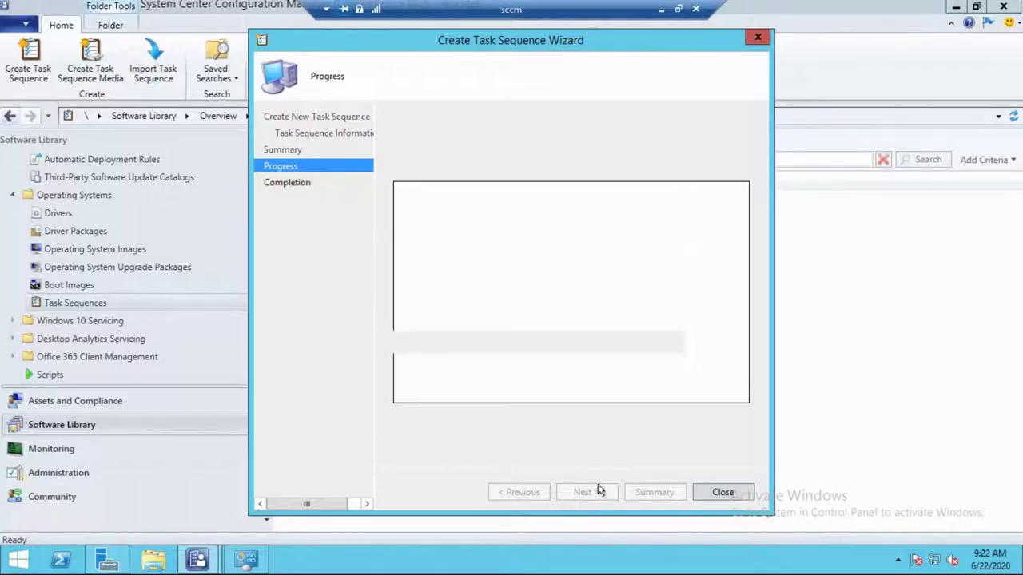
{"action": "left_click", "coordinate": [722, 493]}
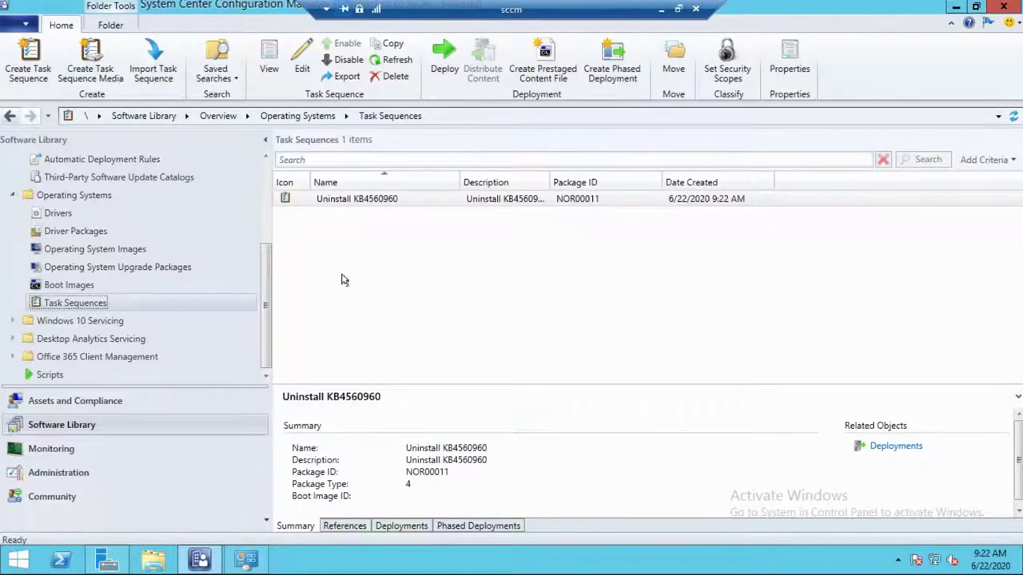
- Open the Uninstall KB4560960 task sequence for editing and add a Run Command Line step
{"action": "left_click", "coordinate": [342, 200]}
{"action": "right_click", "coordinate": [345, 201]}
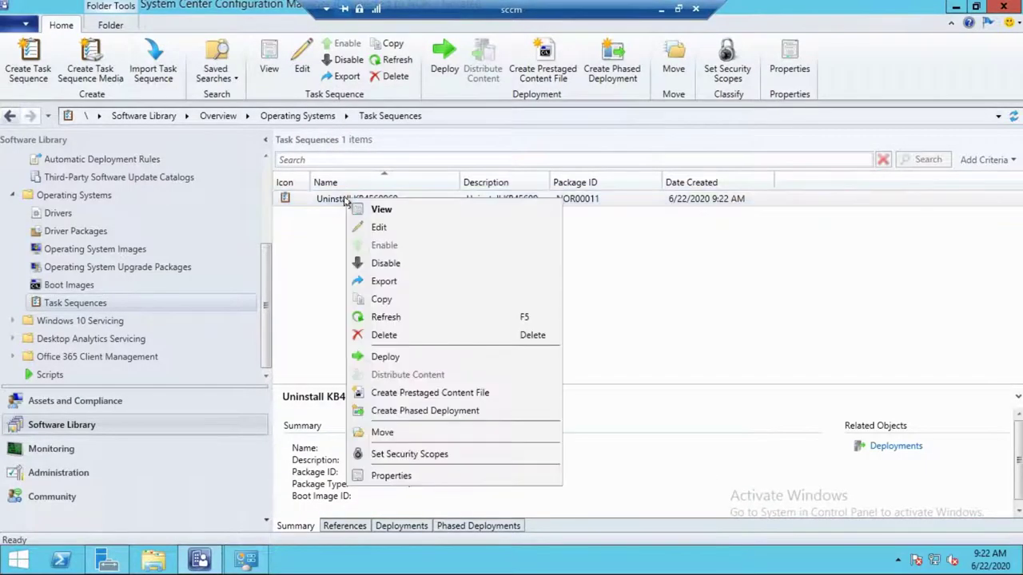
{"action": "left_click", "coordinate": [372, 230]}
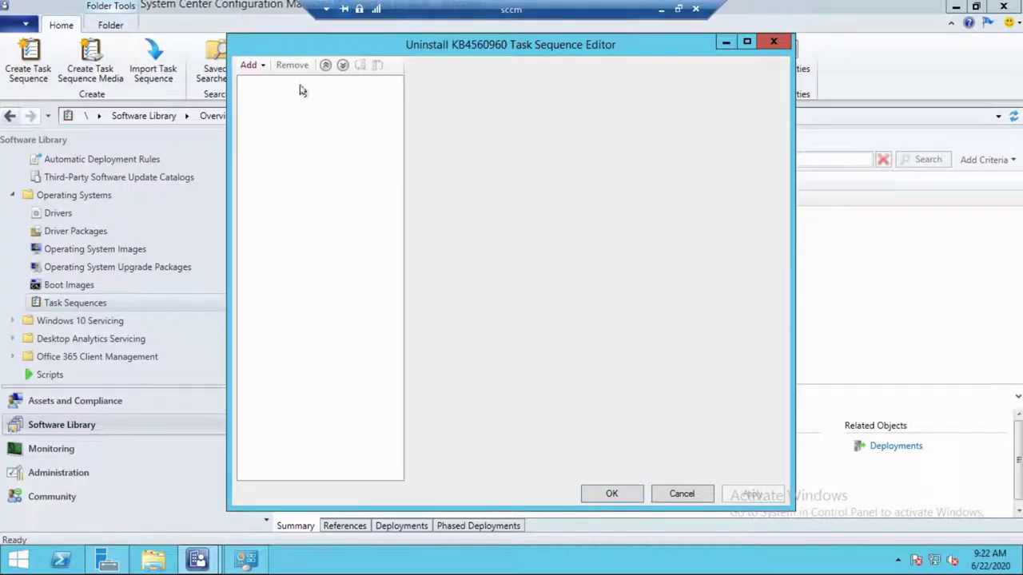
{"action": "left_click", "coordinate": [250, 67]}
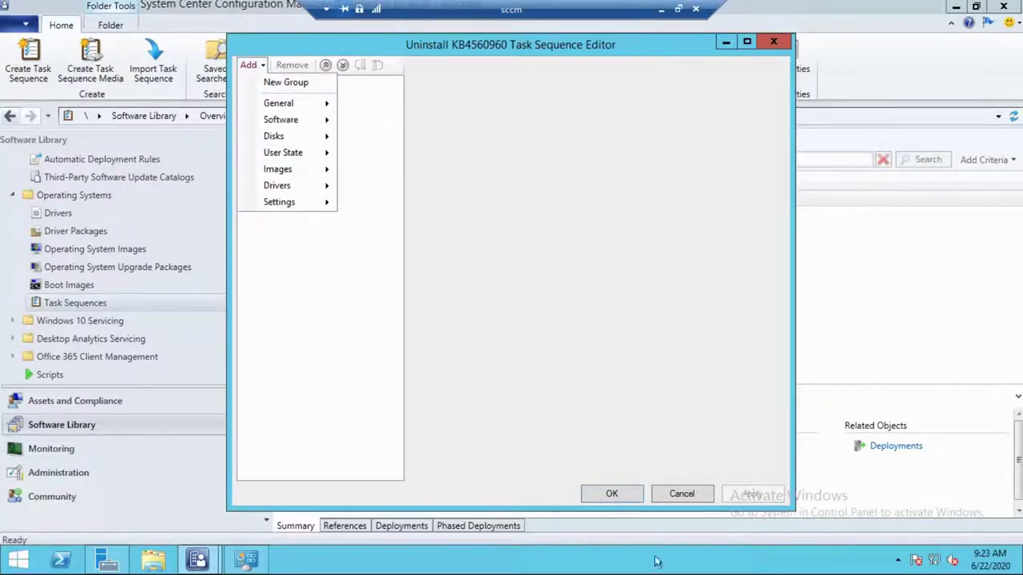
{"action": "mouse_move", "coordinate": [296, 104]}
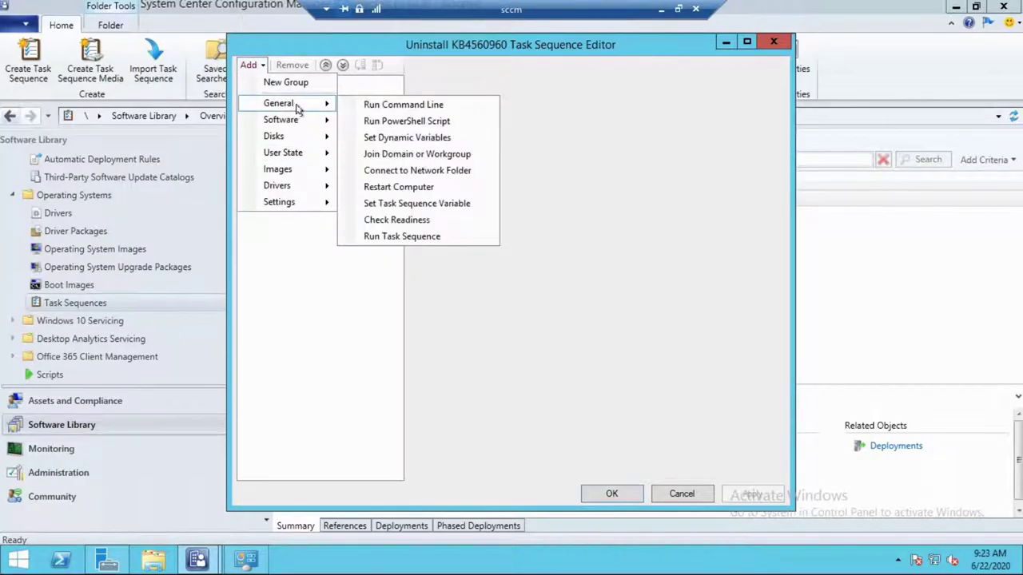
{"action": "left_click", "coordinate": [398, 106]}
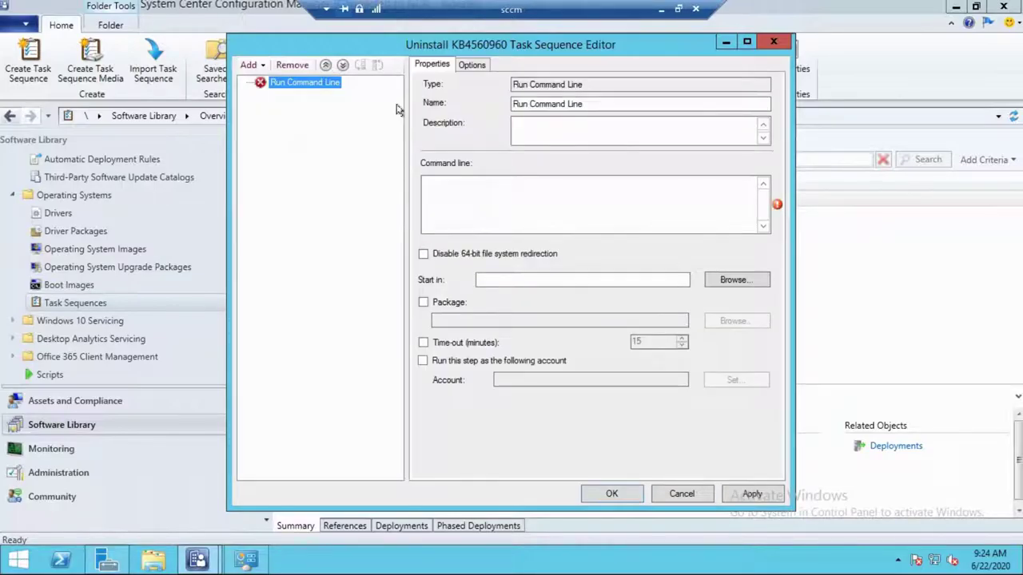
- Rename the Run Command Line step to "Uninstall KB4560960"
{"action": "left_click", "coordinate": [437, 183]}
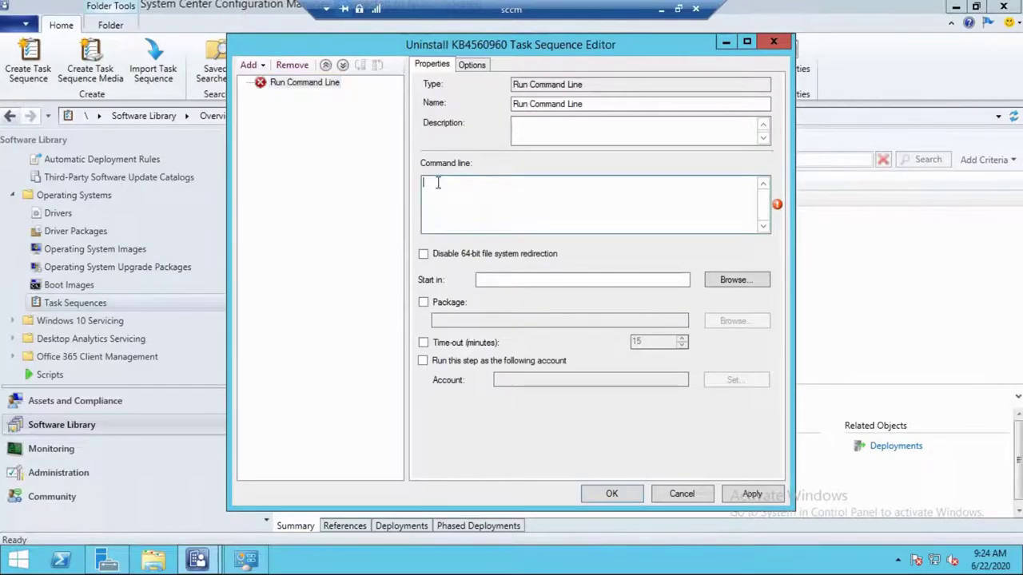
{"action": "left_click", "coordinate": [533, 123]}
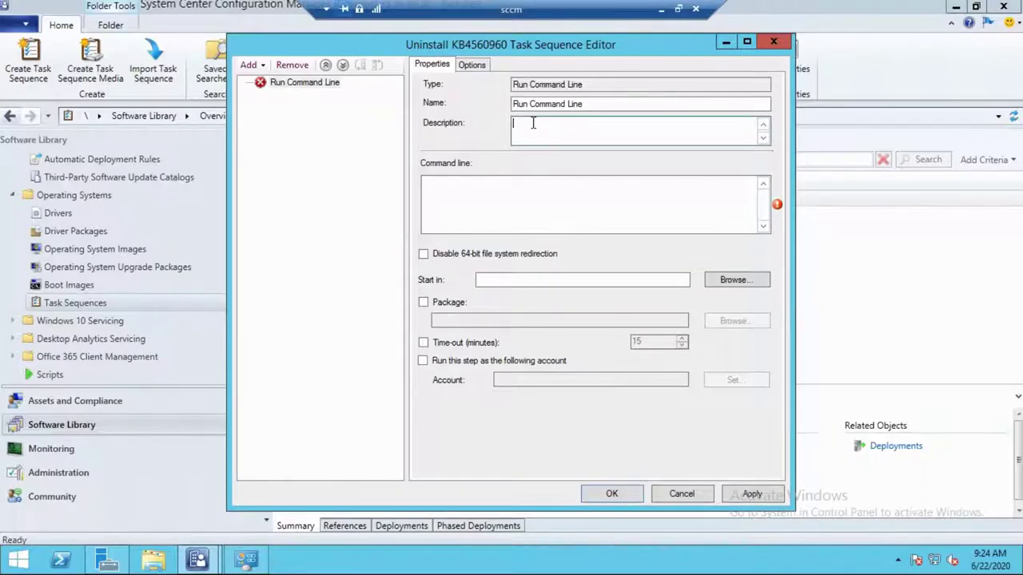
{"action": "key", "text": "ctrl+v"}
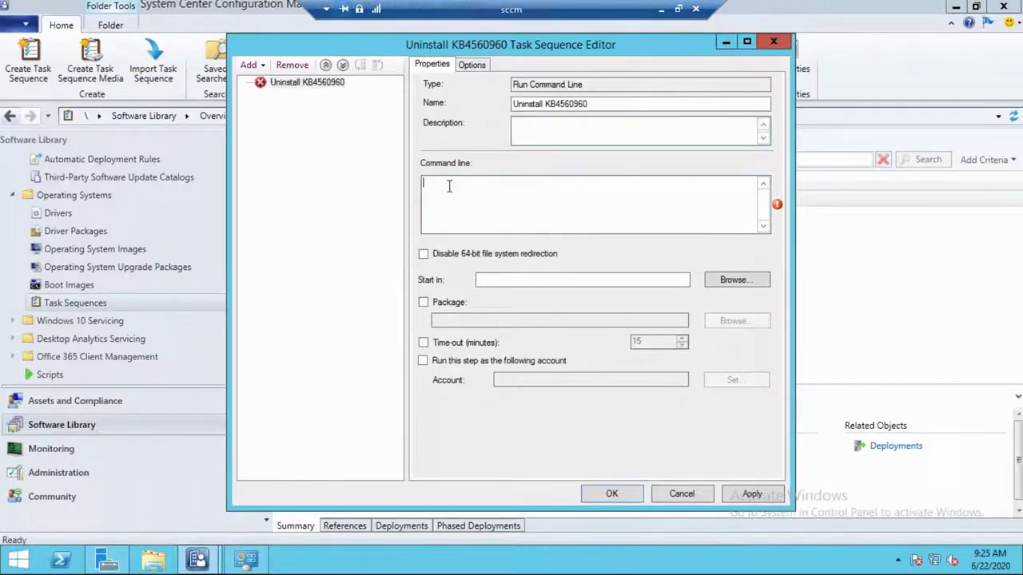
- Set the step's command line to "C:\Windows\System32\wusa.exe /uninstall /kb:4560960 /quiet /norestart" and save the task sequence
{"action": "type", "text": "C:\\Windows\\System32\\wusa.exe /uninstall /kb:3097877 /quiet /norestart"}
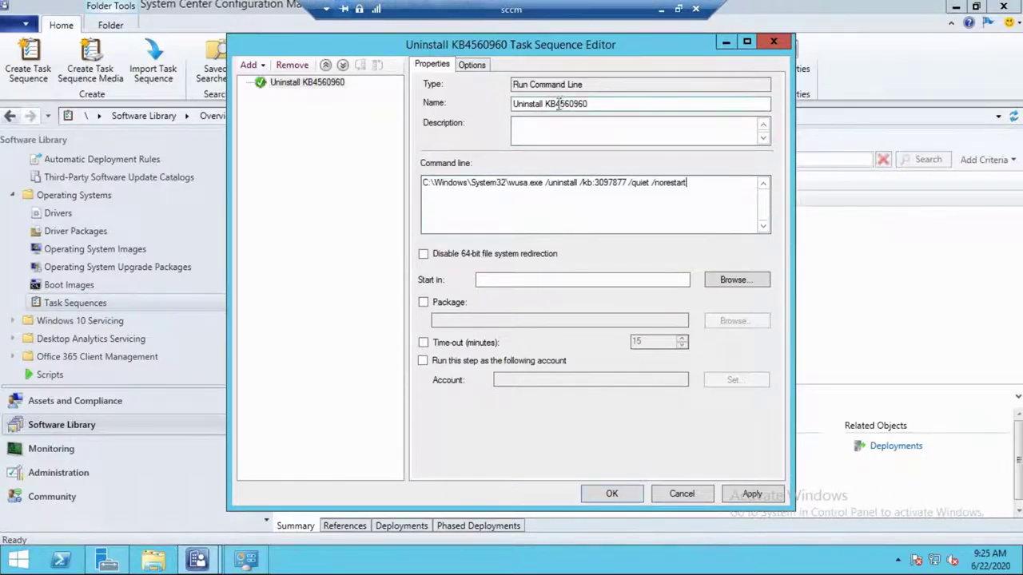
{"action": "left_click_drag", "start_coordinate": [556, 105], "coordinate": [590, 104]}
{"action": "key", "text": "ctrl+c"}
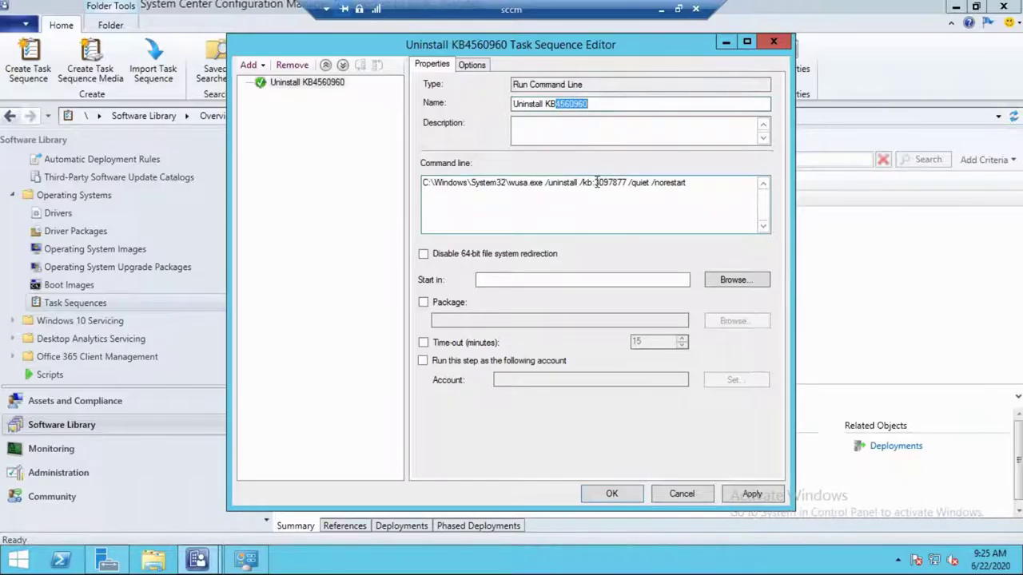
{"action": "left_click_drag", "start_coordinate": [596, 182], "coordinate": [624, 184]}
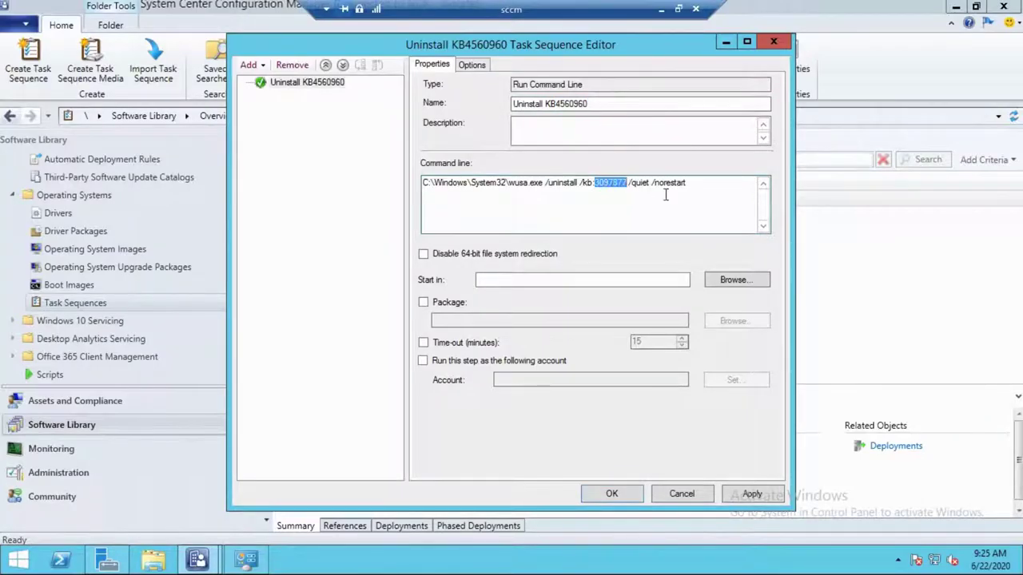
{"action": "key", "text": "ctrl+v"}
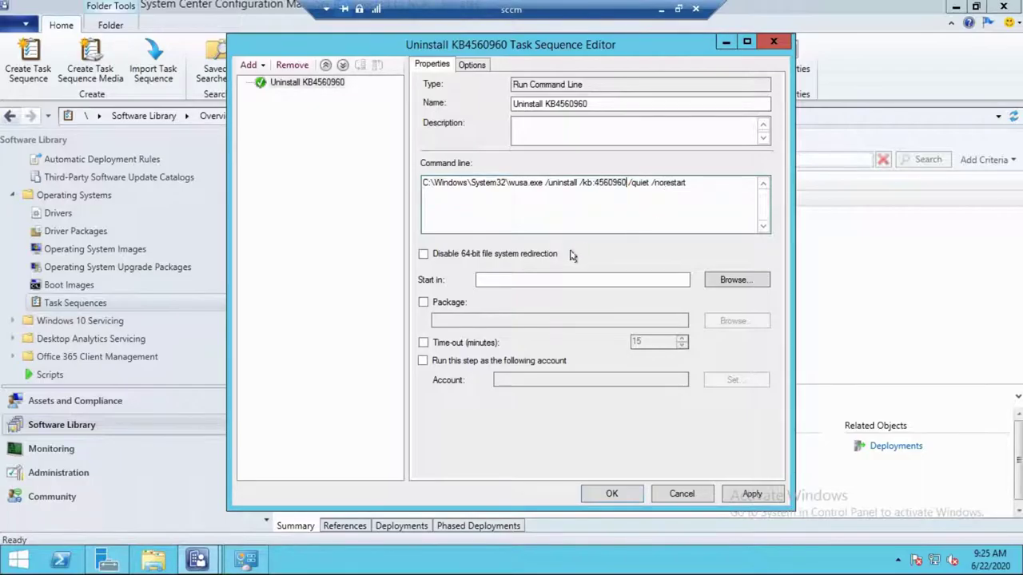
{"action": "left_click", "coordinate": [624, 493]}
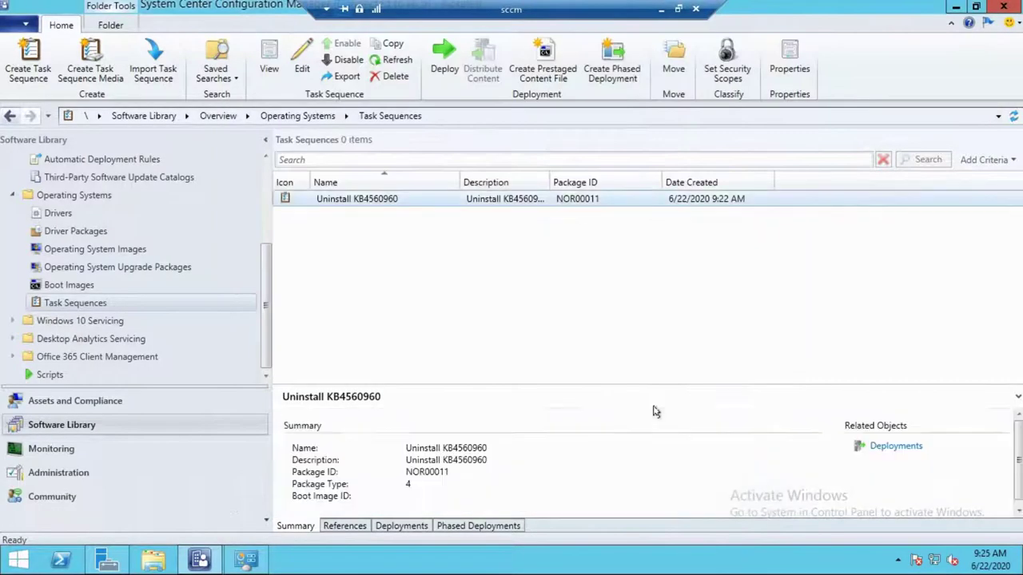
- Start deploying the Uninstall KB4560960 task sequence and choose the Operational collection "Workstations | Windows 10 UAT" as its target
{"action": "left_click", "coordinate": [410, 199]}
{"action": "right_click", "coordinate": [410, 199]}
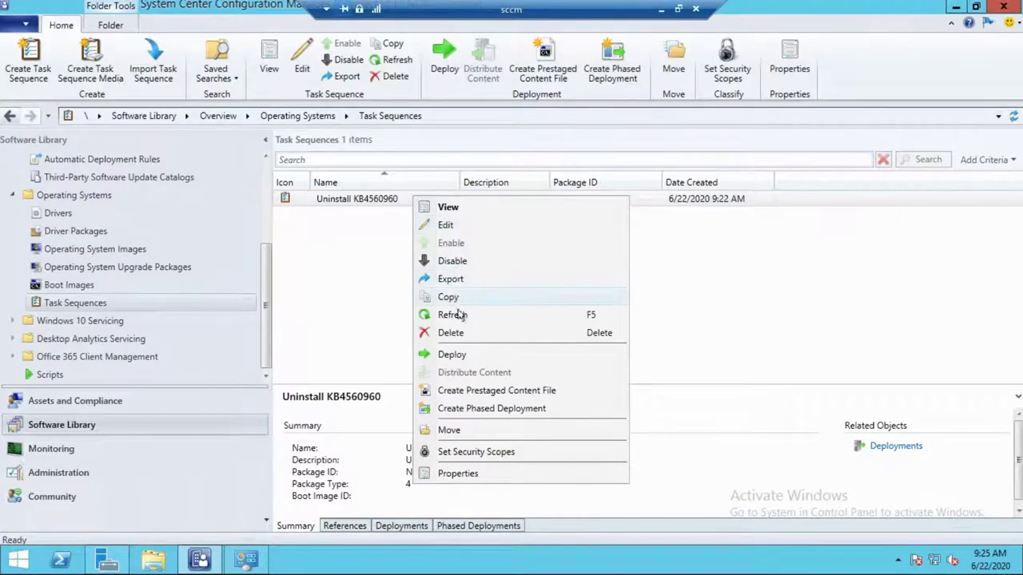
{"action": "left_click", "coordinate": [457, 354]}
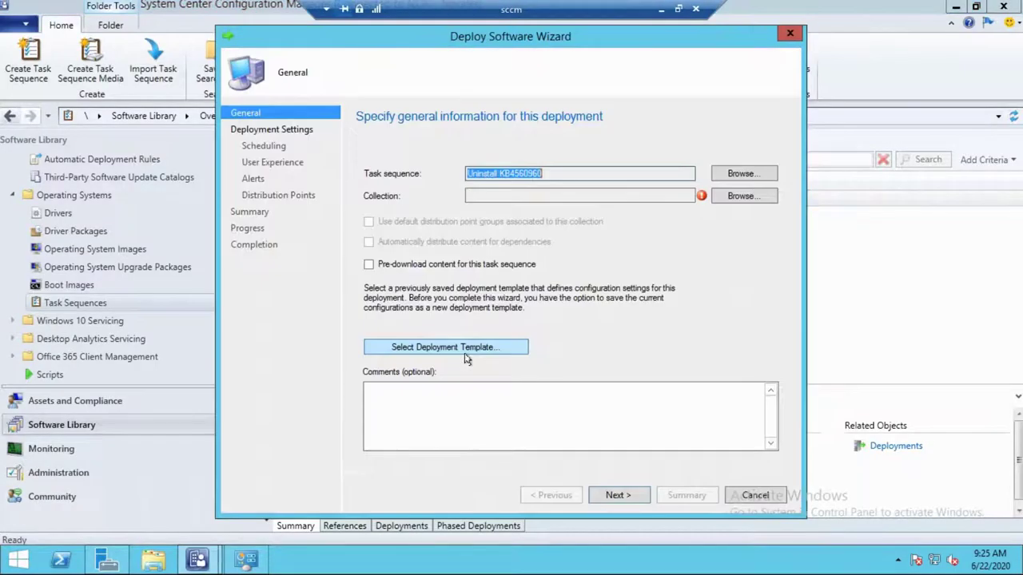
{"action": "left_click", "coordinate": [743, 195]}
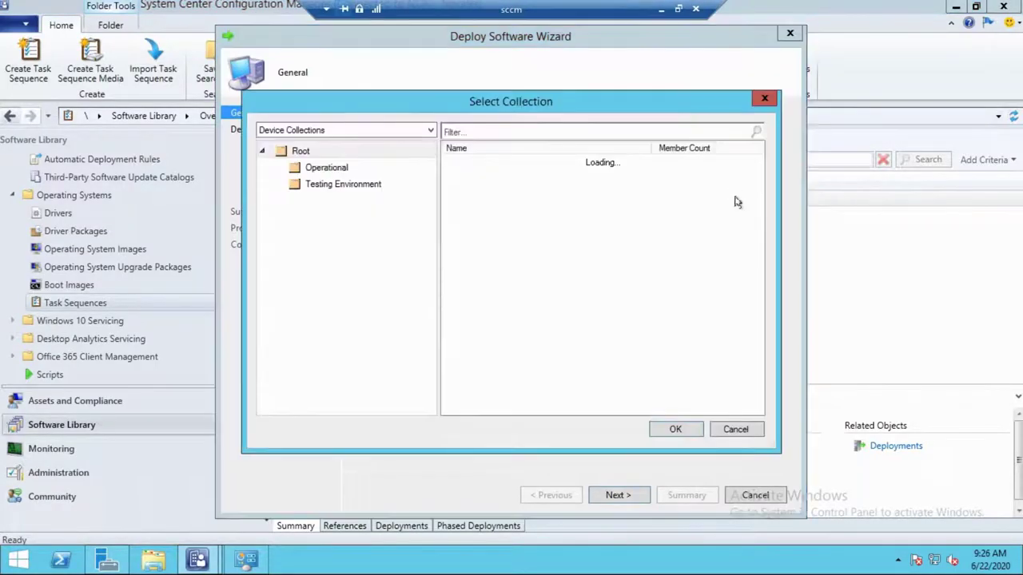
{"action": "left_click", "coordinate": [333, 183]}
{"action": "left_click", "coordinate": [331, 168]}
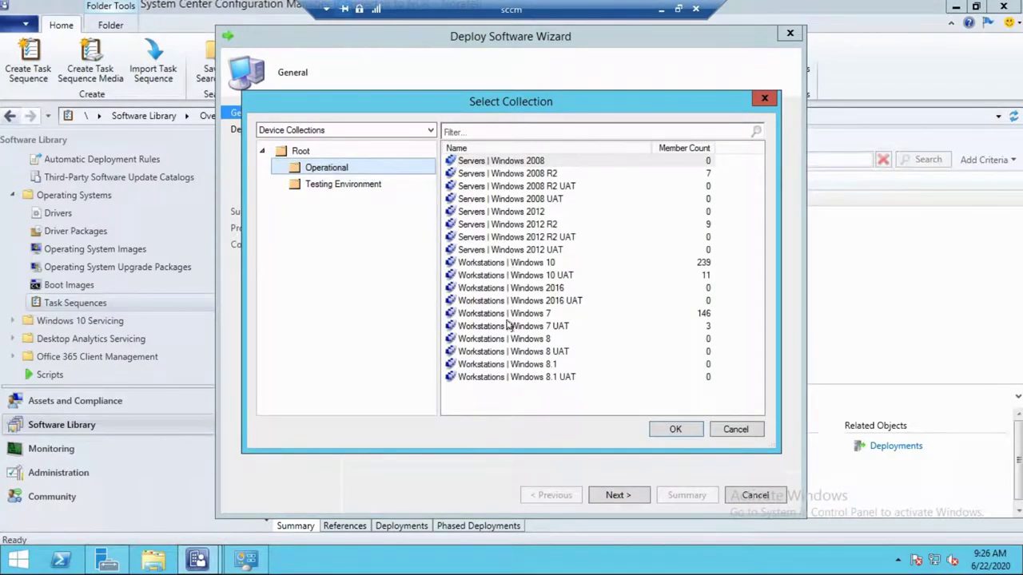
{"action": "left_click", "coordinate": [517, 276]}
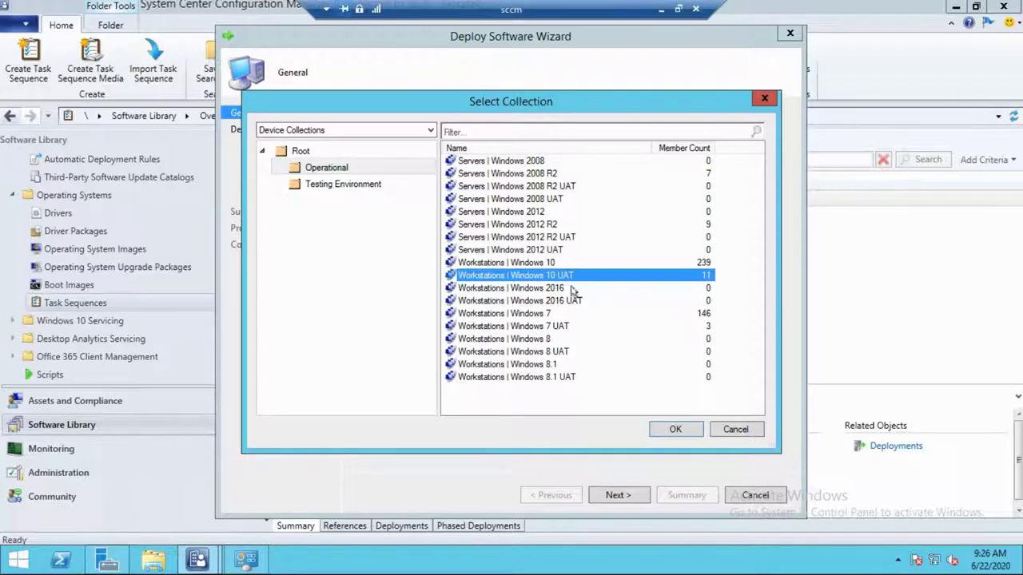
{"action": "left_click", "coordinate": [664, 431]}
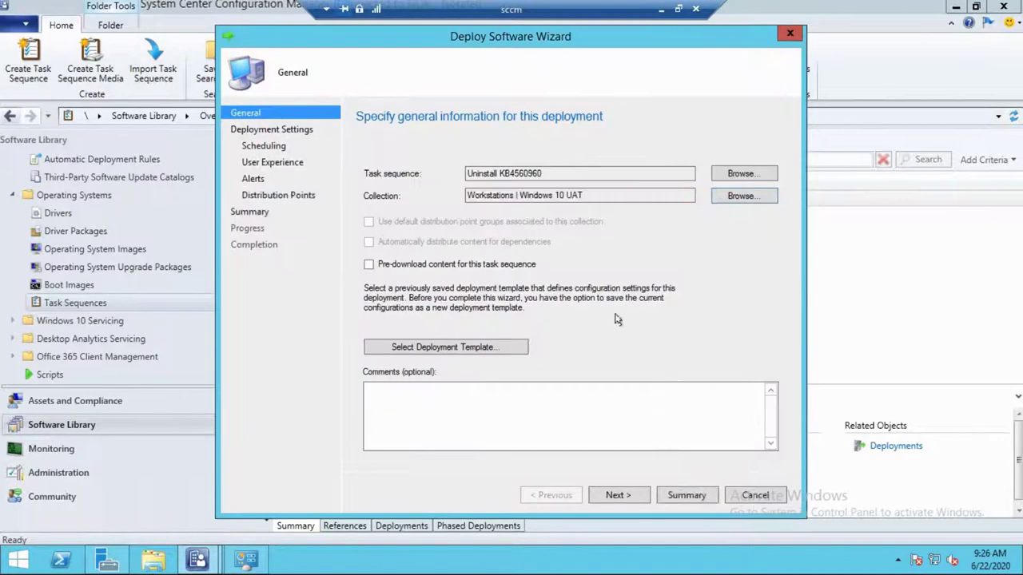
- Set the deployment purpose to Required in the deployment settings
{"action": "left_click", "coordinate": [639, 497]}
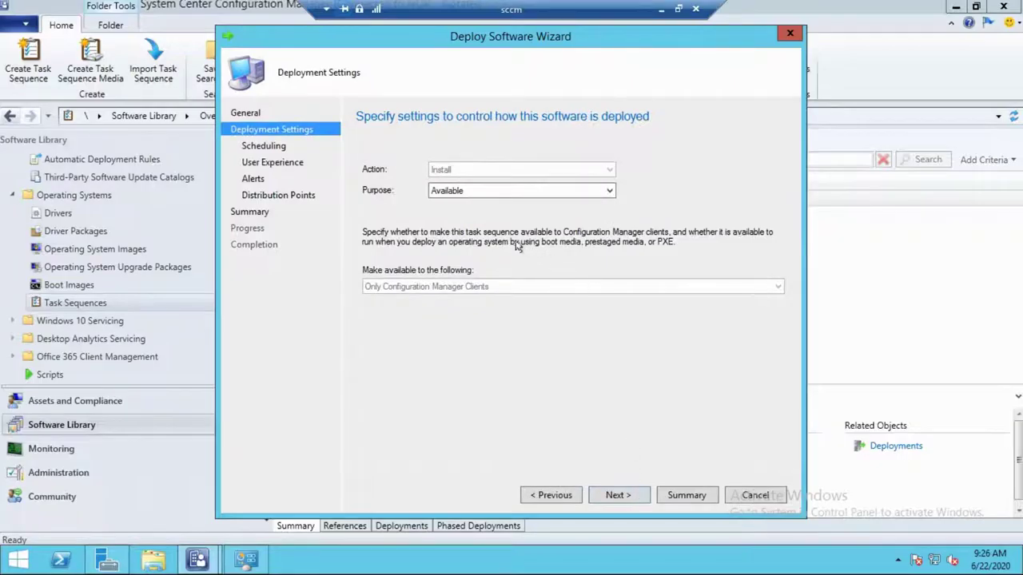
{"action": "left_click", "coordinate": [511, 192]}
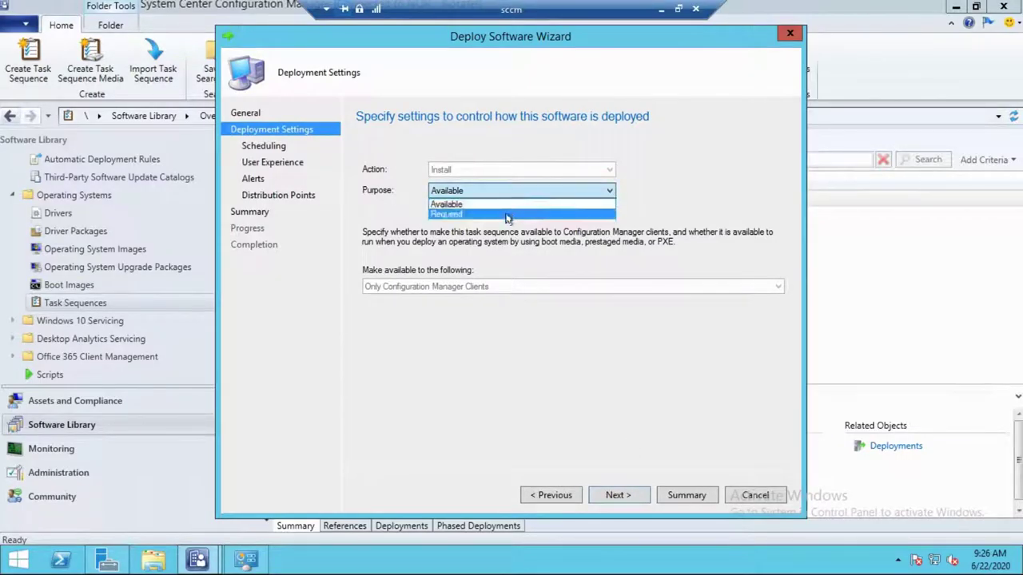
{"action": "left_click", "coordinate": [506, 214]}
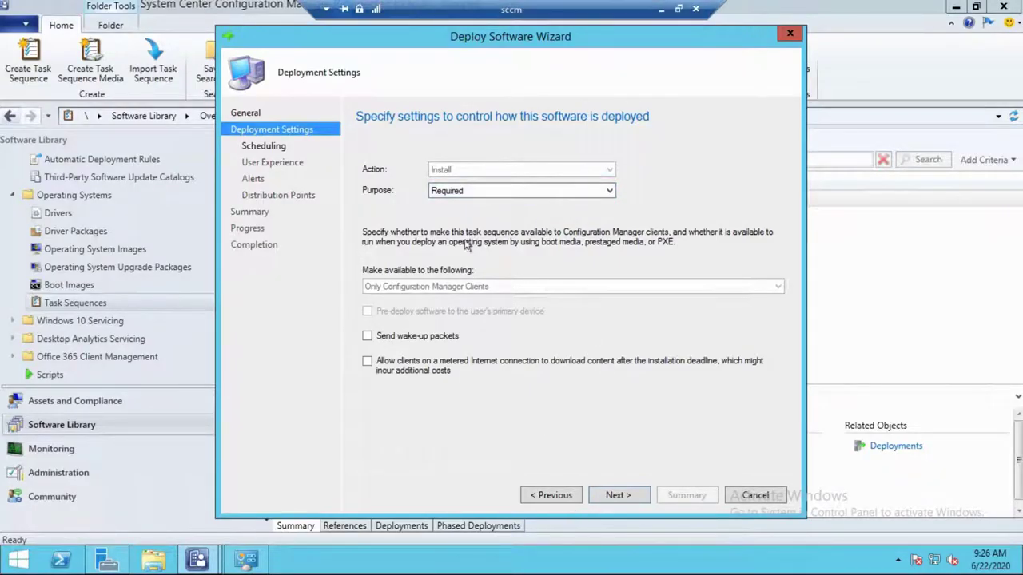
- Add an assignment schedule that runs the required deployment immediately, using the "As soon as possible" event
{"action": "left_click", "coordinate": [632, 495]}
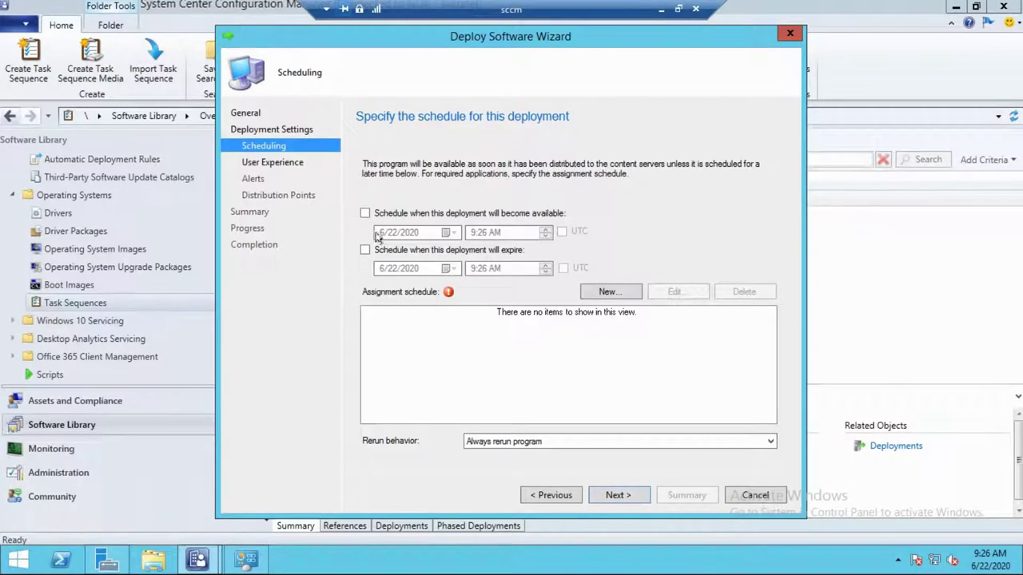
{"action": "left_click", "coordinate": [573, 348]}
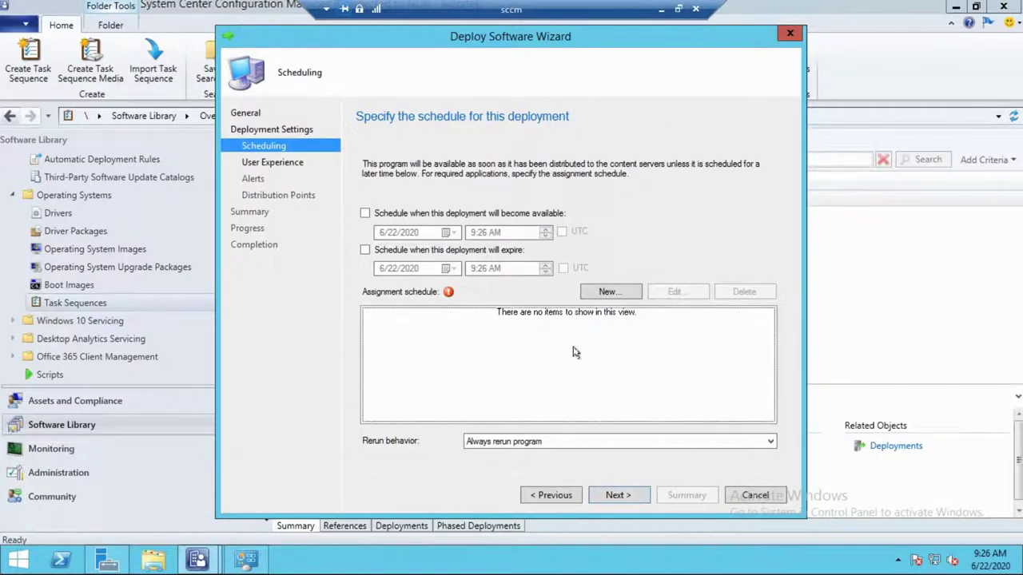
{"action": "left_click", "coordinate": [607, 292]}
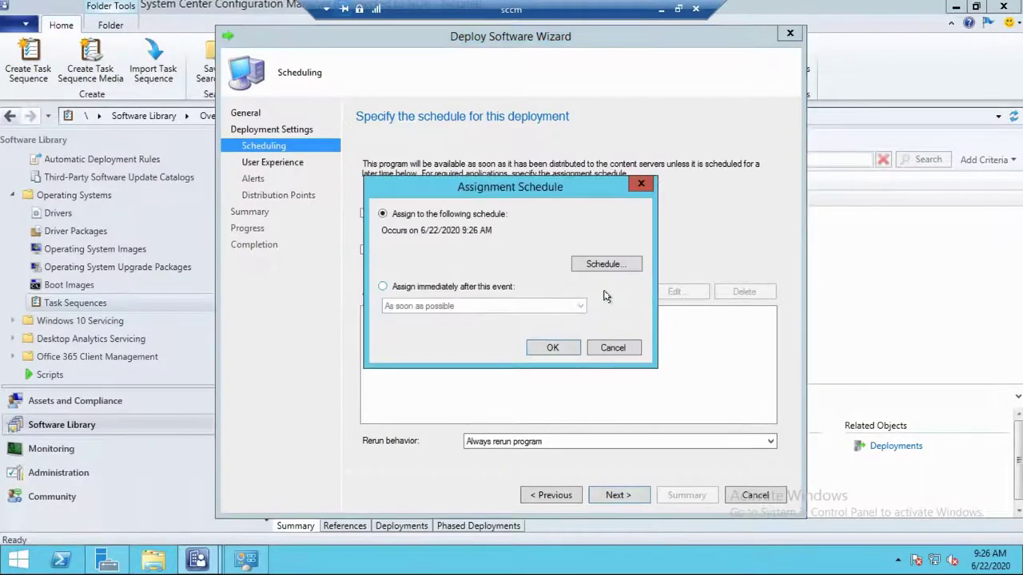
{"action": "left_click", "coordinate": [434, 289]}
{"action": "left_click", "coordinate": [462, 311]}
{"action": "left_click", "coordinate": [563, 352]}
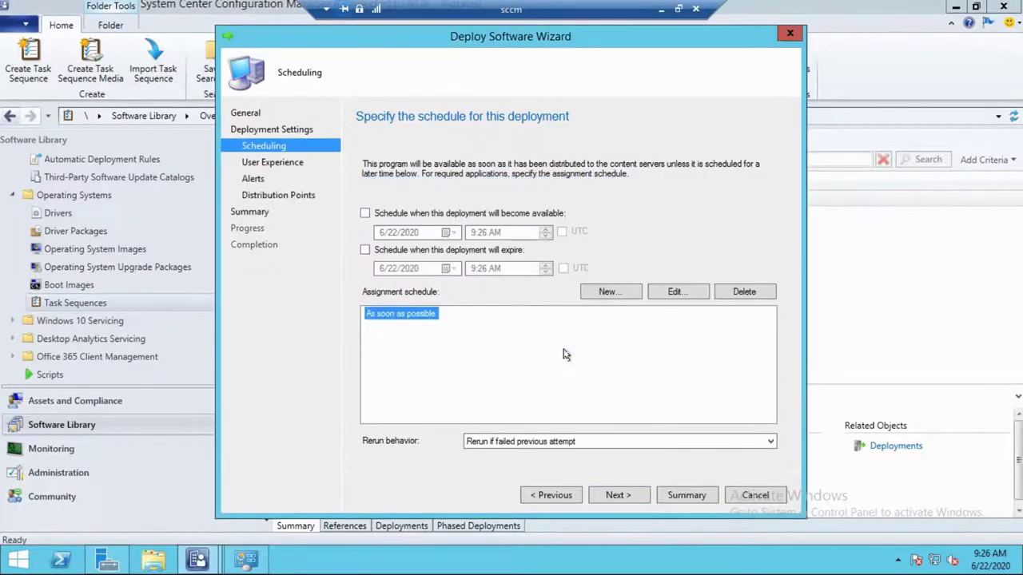
- Keep the default user experience, alert and distribution point settings, review the summary, and create the deployment
{"action": "left_click", "coordinate": [632, 495]}
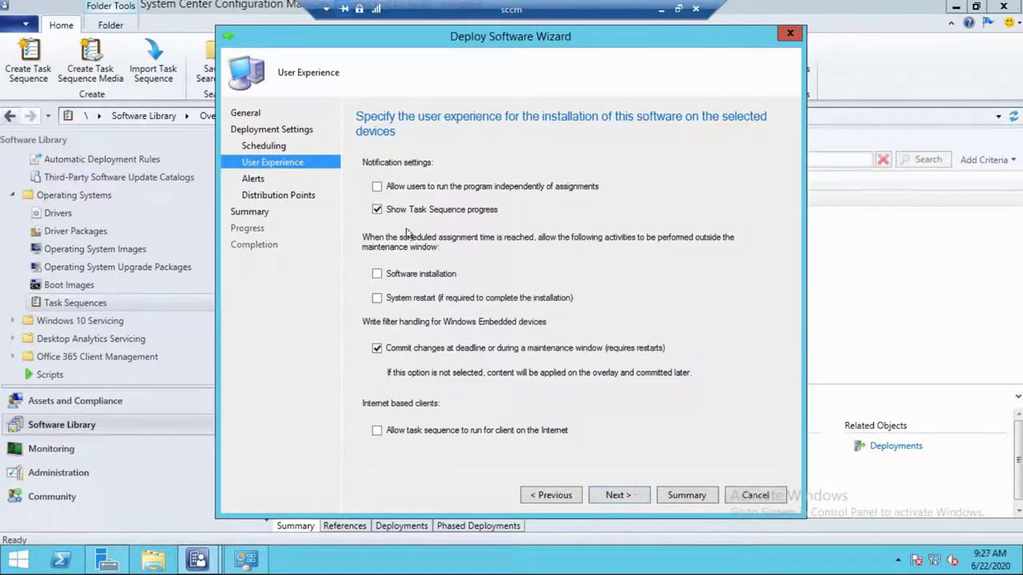
{"action": "left_click", "coordinate": [637, 496]}
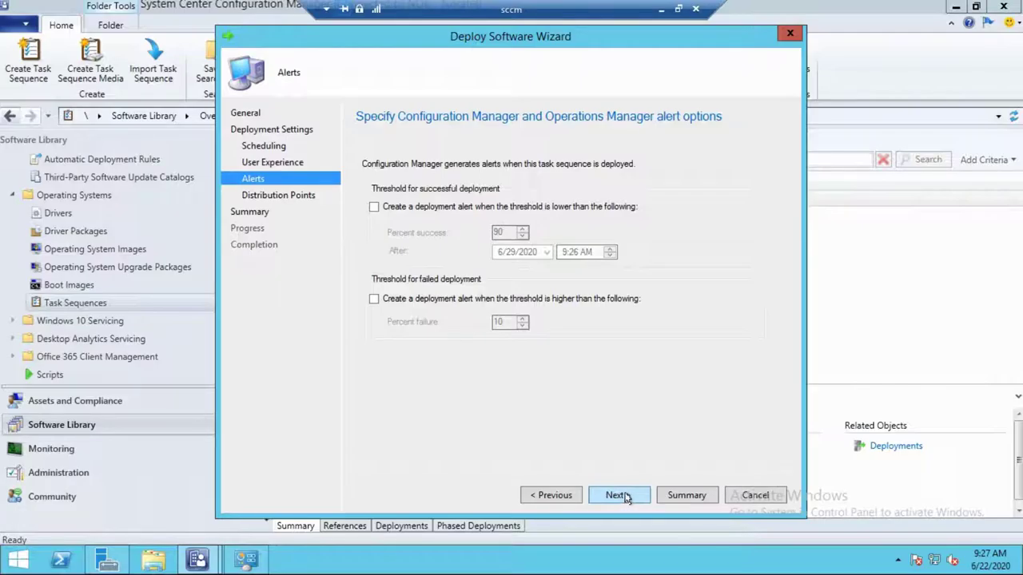
{"action": "left_click", "coordinate": [619, 496]}
{"action": "left_click", "coordinate": [617, 495]}
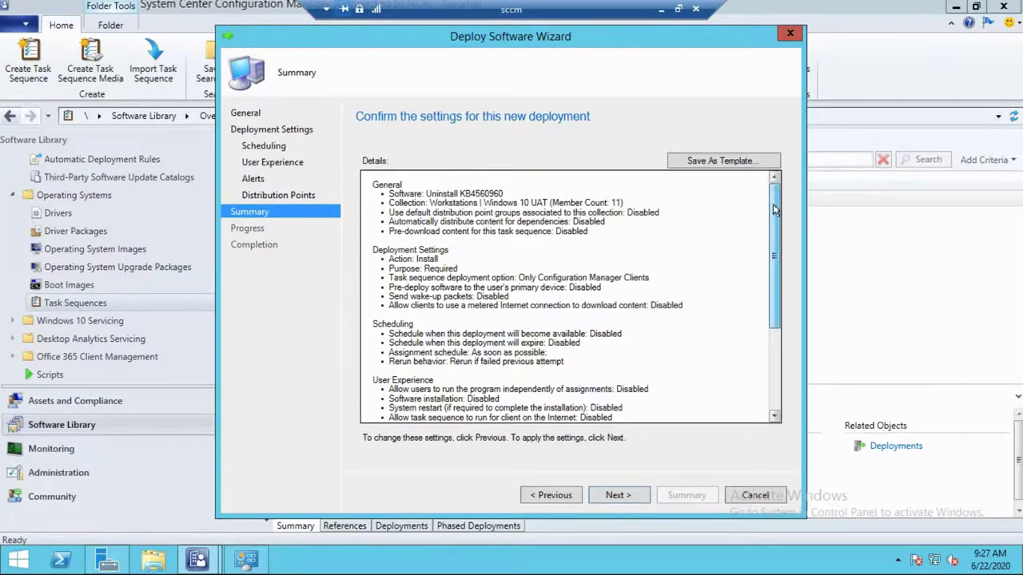
{"action": "left_click_drag", "start_coordinate": [773, 211], "coordinate": [773, 292]}
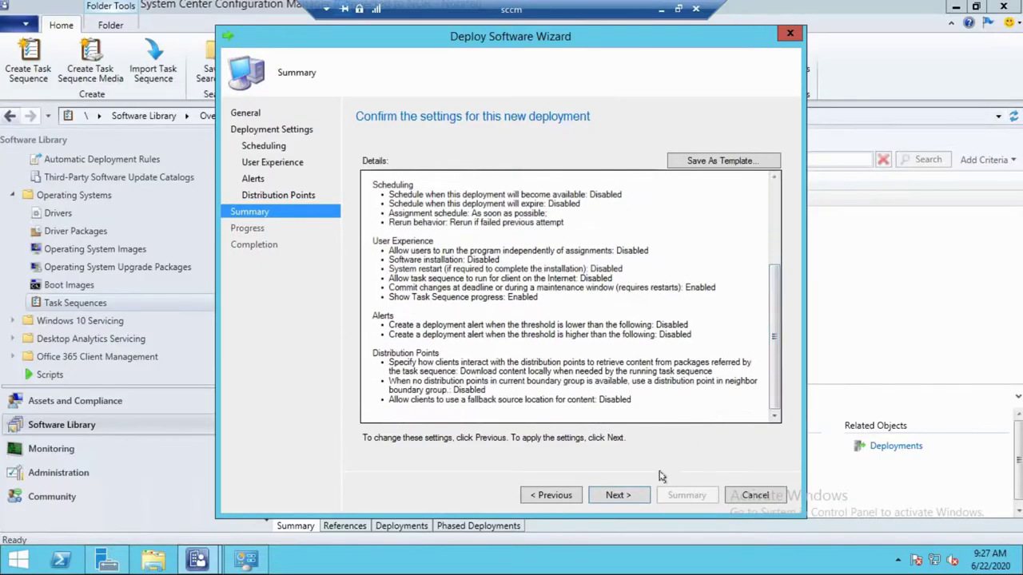
{"action": "left_click", "coordinate": [617, 495]}
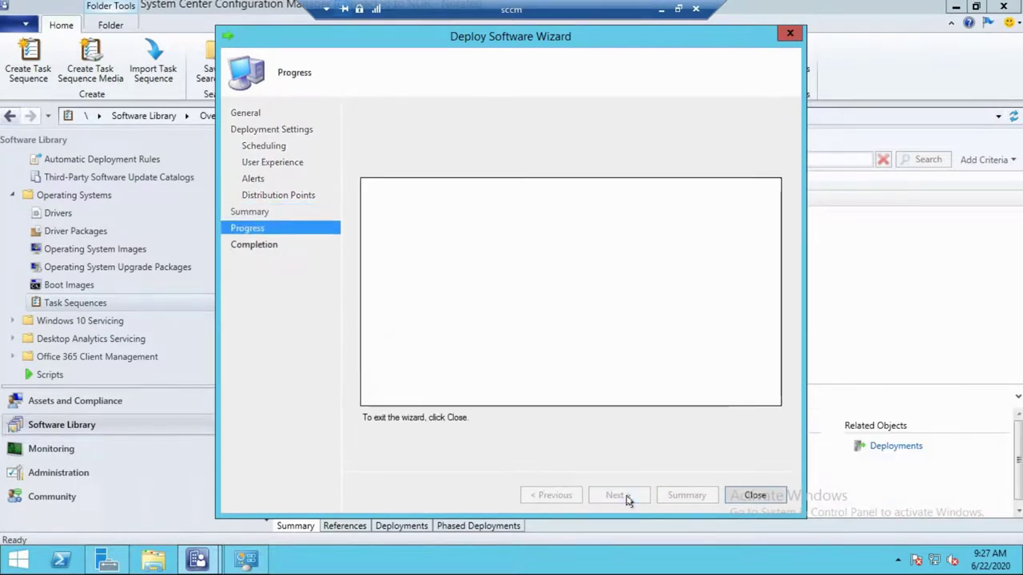
{"action": "left_click_drag", "start_coordinate": [774, 238], "coordinate": [772, 355]}
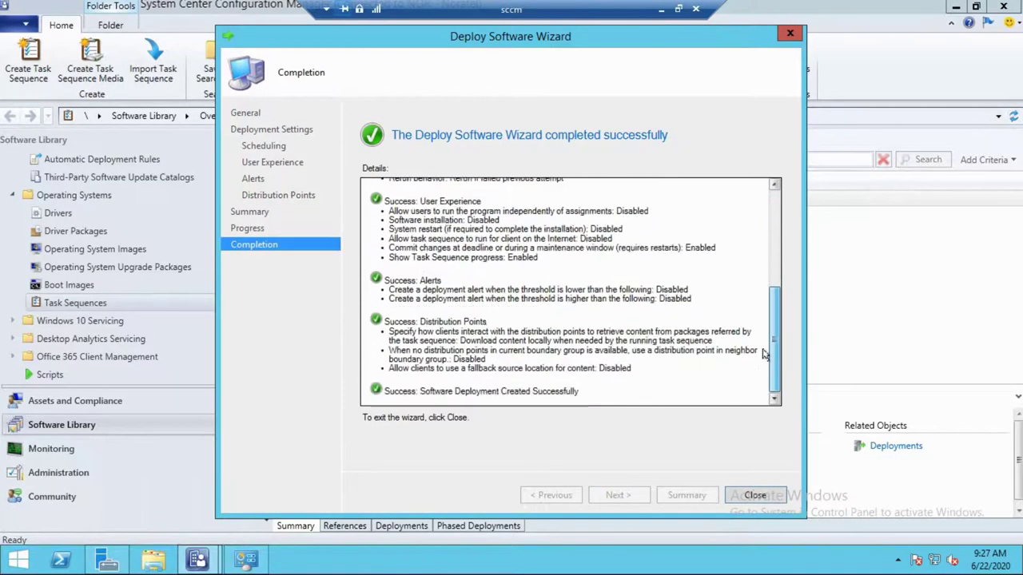
{"action": "left_click", "coordinate": [755, 497]}
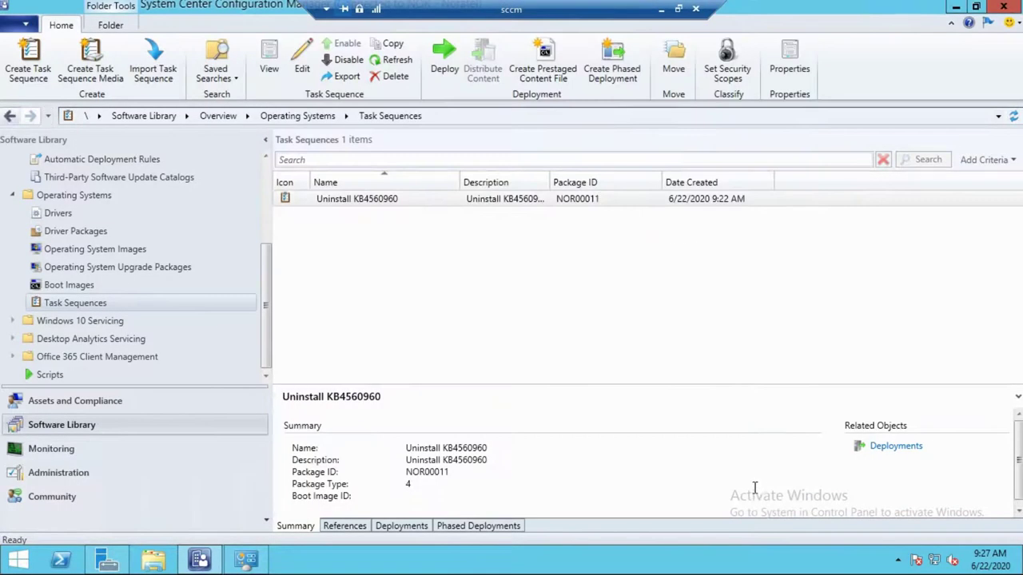
- Examine the references and deployments listed for the Uninstall KB4560960 task sequence
{"action": "right_click", "coordinate": [449, 205]}
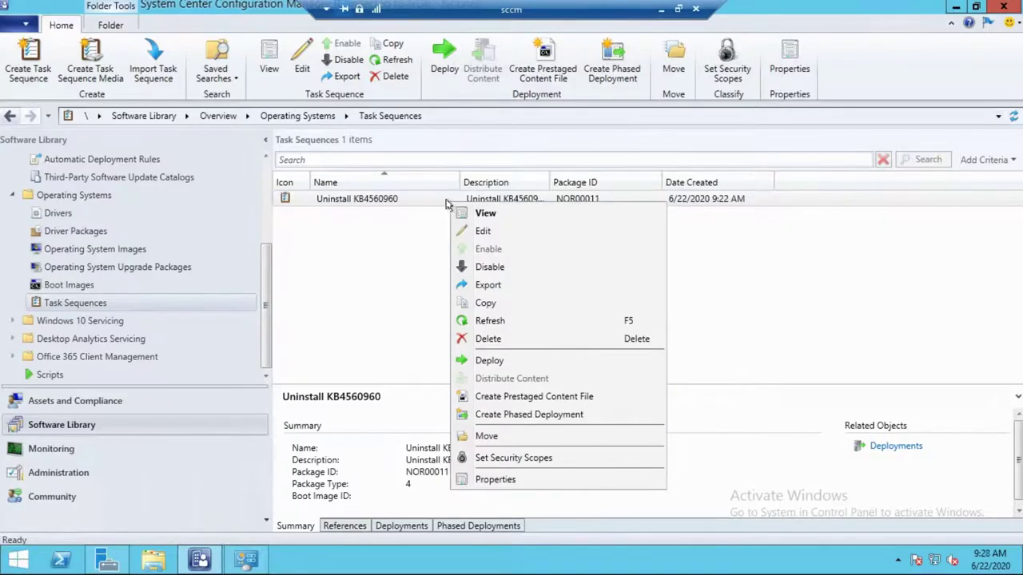
{"action": "left_click", "coordinate": [396, 344]}
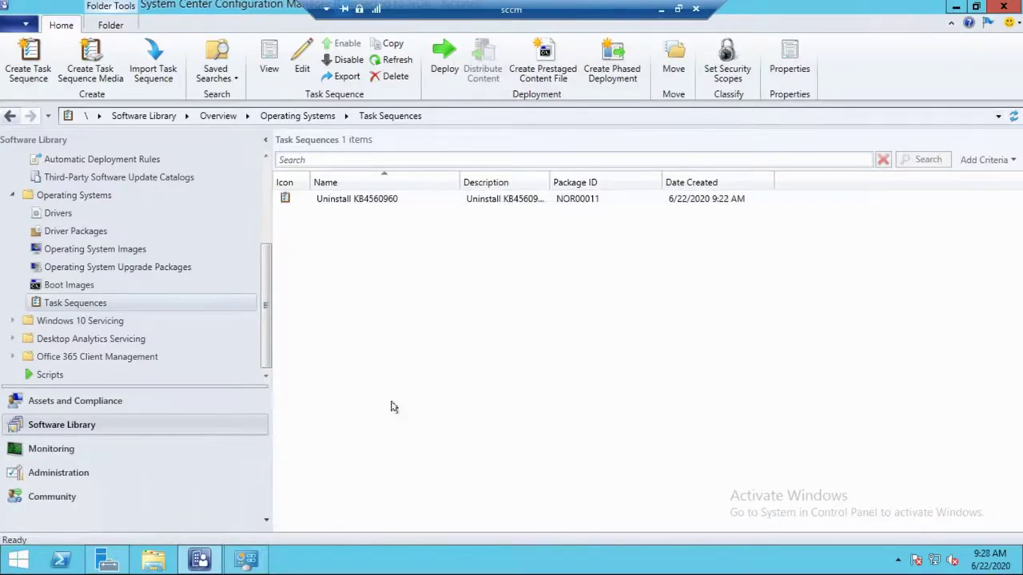
{"action": "left_click", "coordinate": [376, 200]}
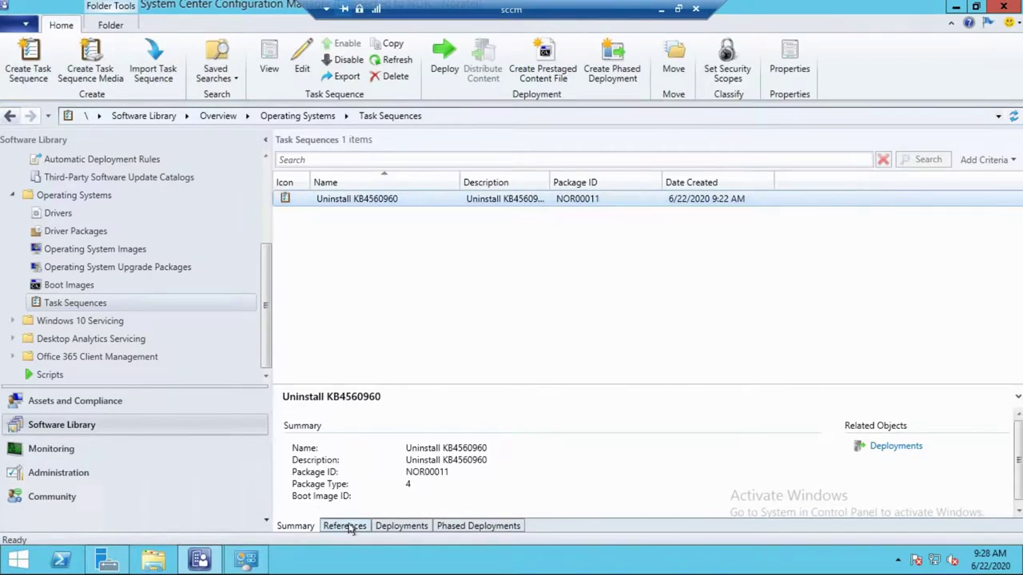
{"action": "left_click", "coordinate": [345, 525]}
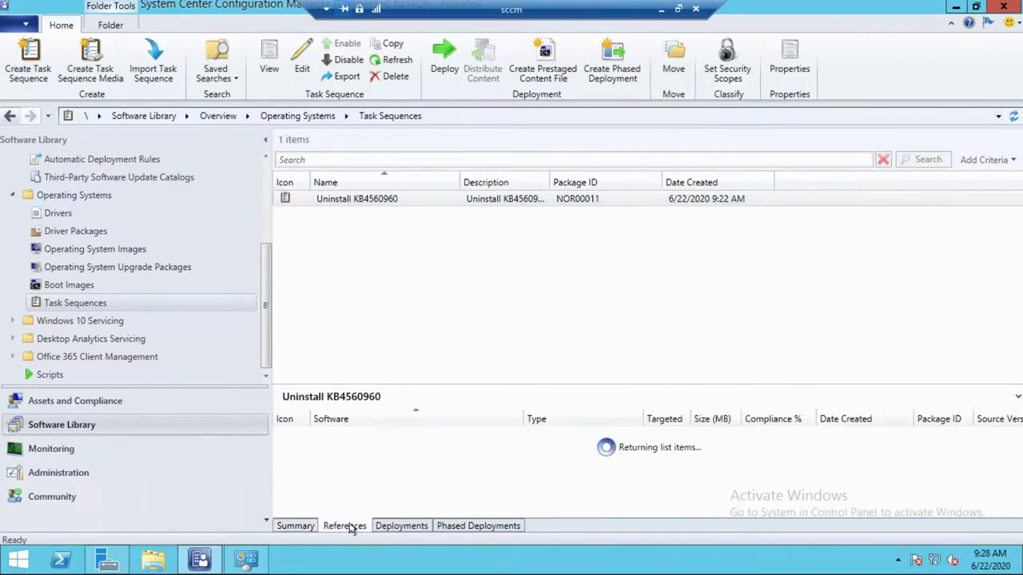
{"action": "left_click", "coordinate": [397, 526]}
{"action": "left_click", "coordinate": [471, 527]}
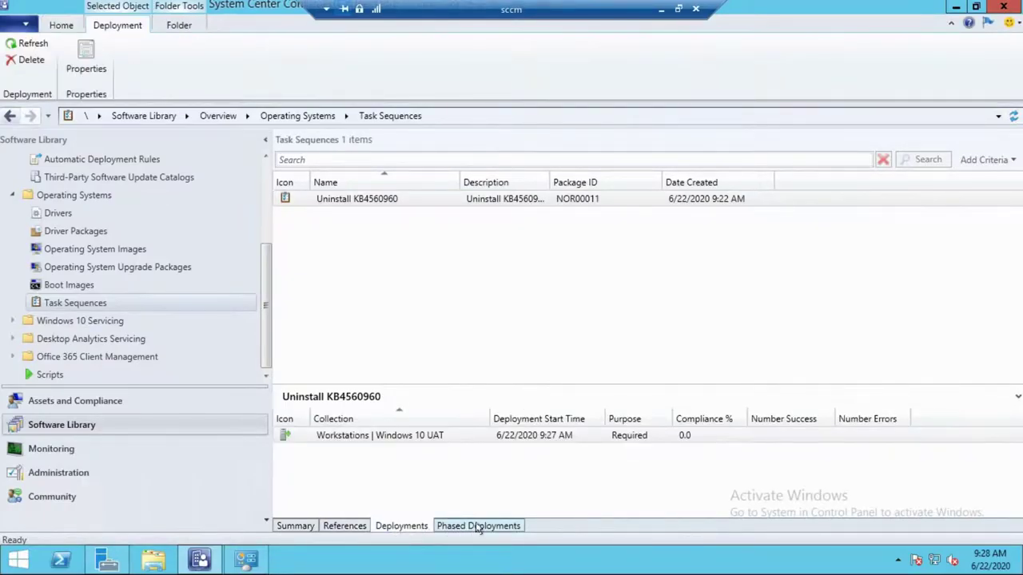
{"action": "left_click", "coordinate": [408, 527]}
- Review the deployment settings, scheduling, user experience and alerts in the Workstations | Windows 10 UAT deployment's properties without changing anything
{"action": "right_click", "coordinate": [388, 438]}
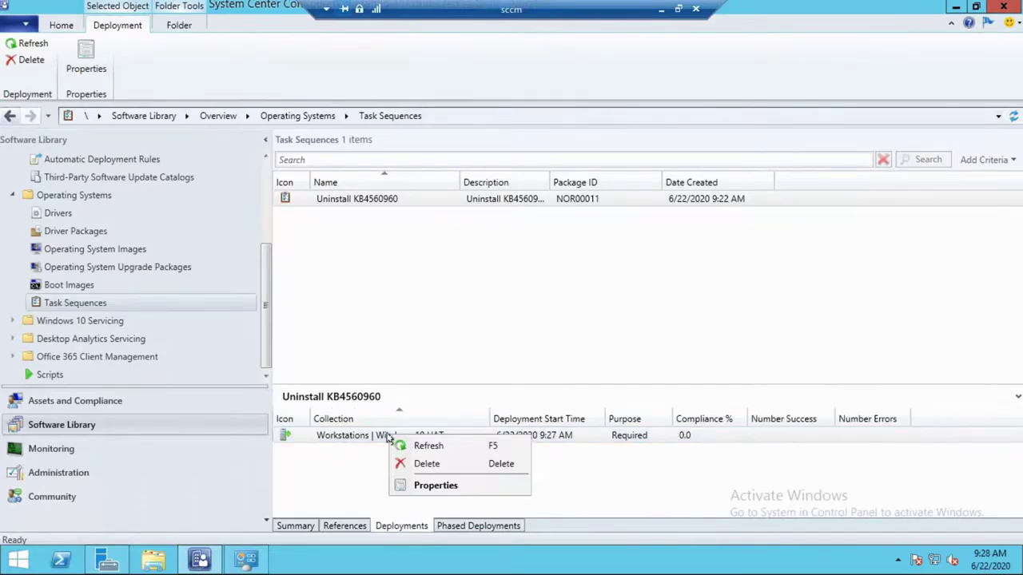
{"action": "left_click", "coordinate": [421, 485]}
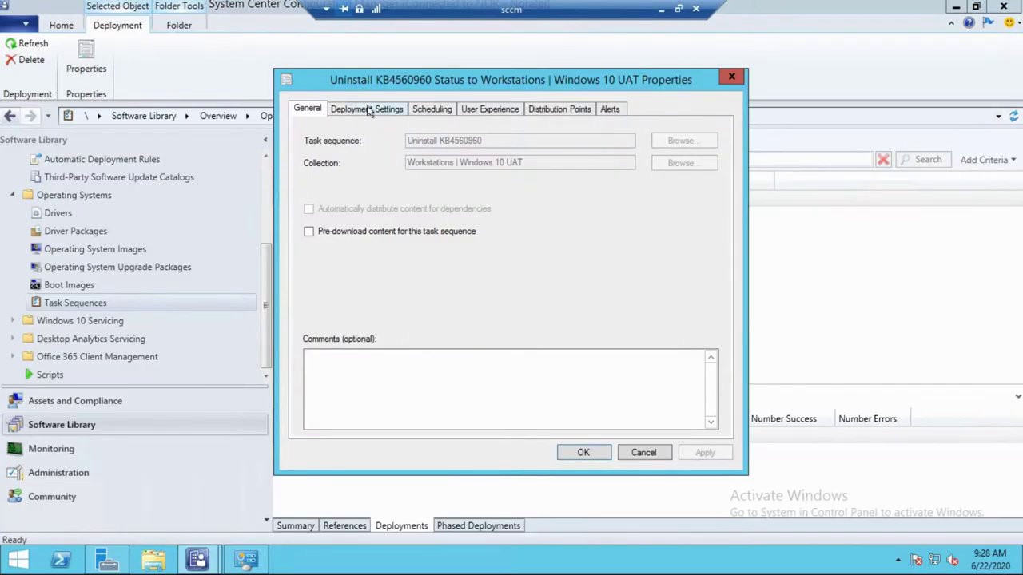
{"action": "left_click", "coordinate": [368, 109]}
{"action": "left_click", "coordinate": [426, 109]}
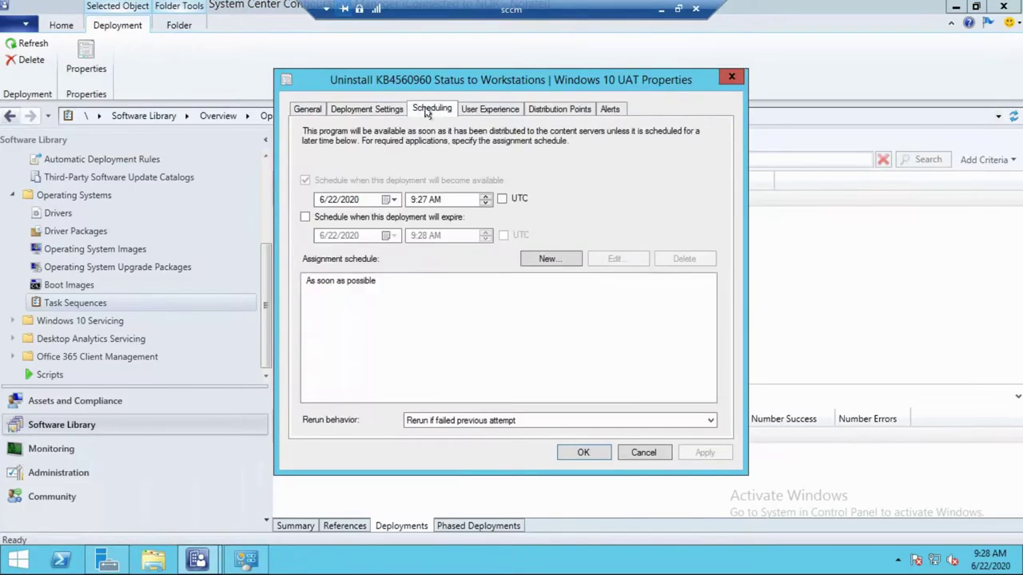
{"action": "left_click", "coordinate": [485, 113]}
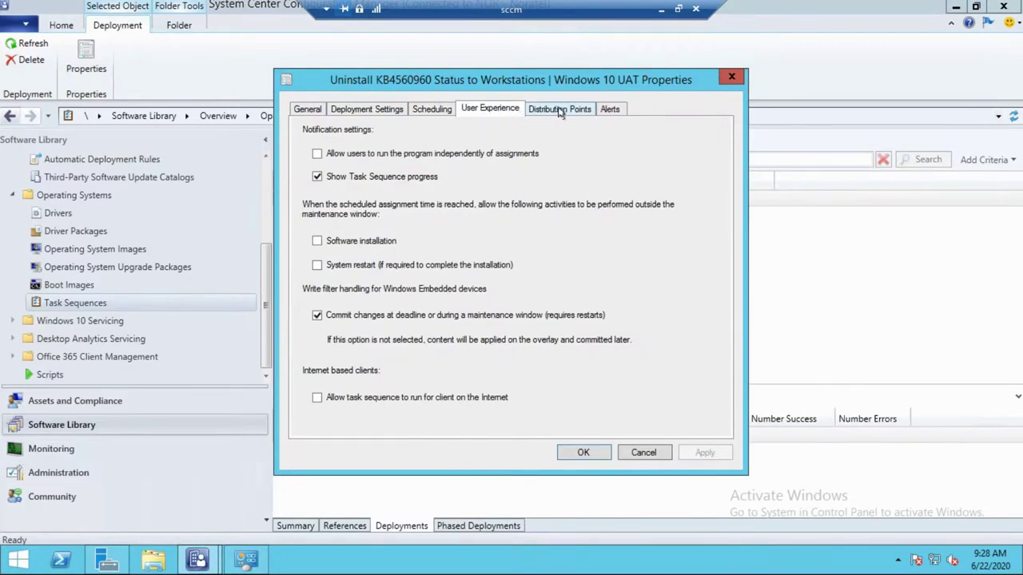
{"action": "left_click", "coordinate": [619, 112]}
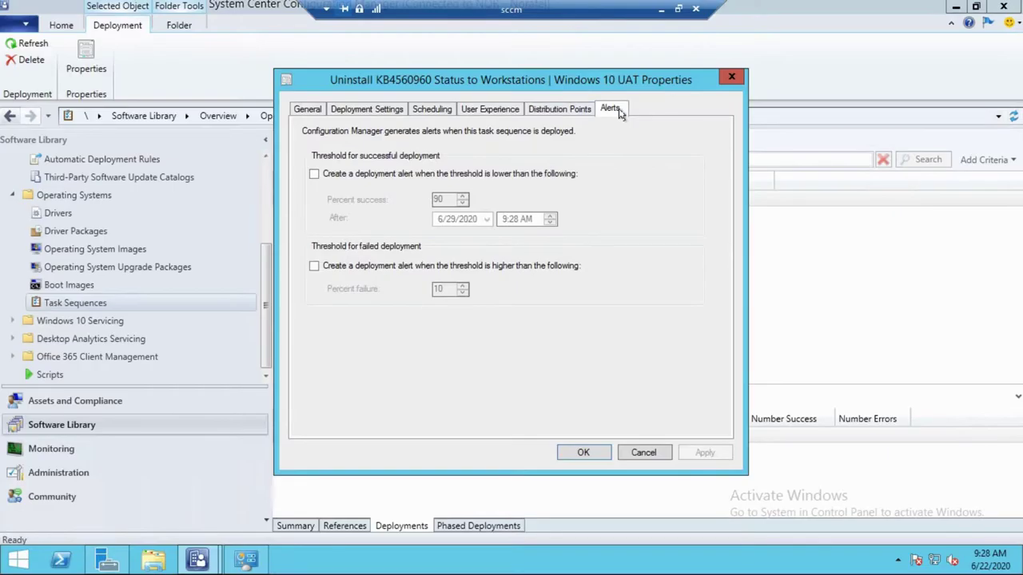
{"action": "left_click", "coordinate": [731, 79]}
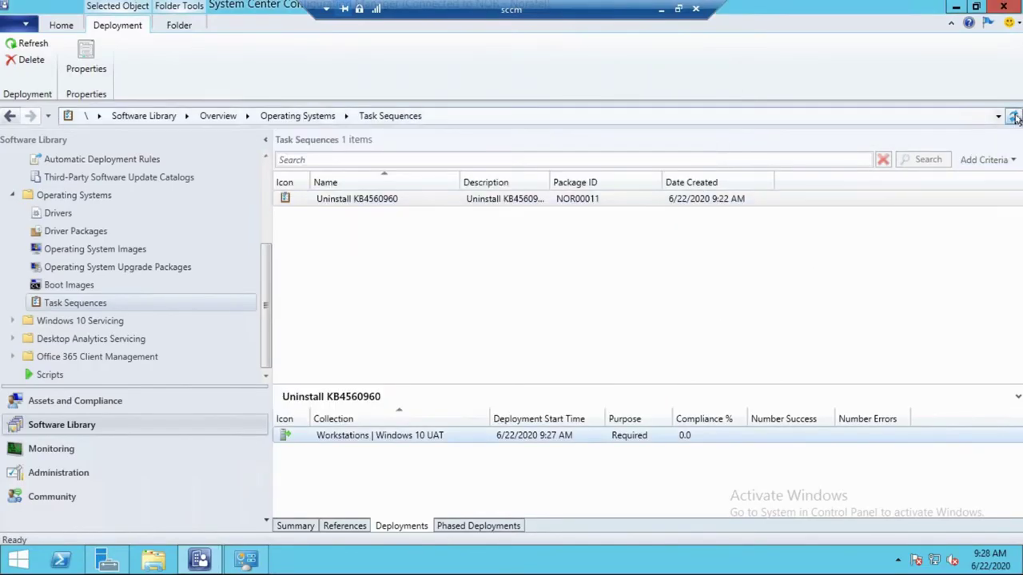